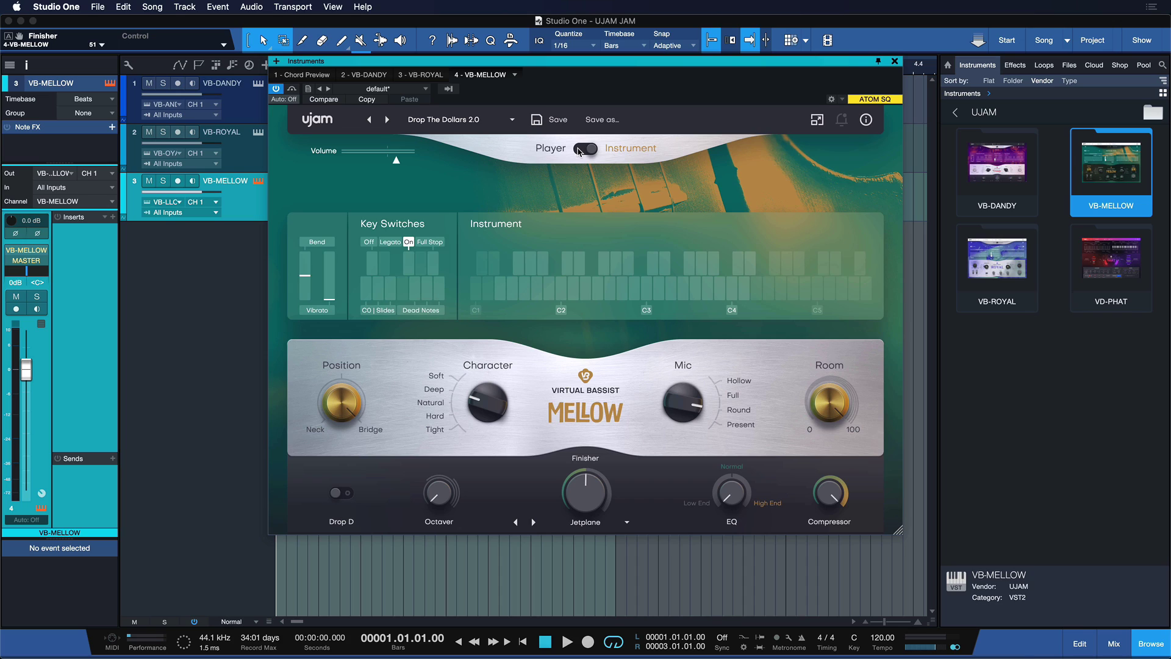
Step: Toggle the Virtual Bassist Mellow from Instrument mode to Player mode
{"action": "left_click", "coordinate": [581, 150]}
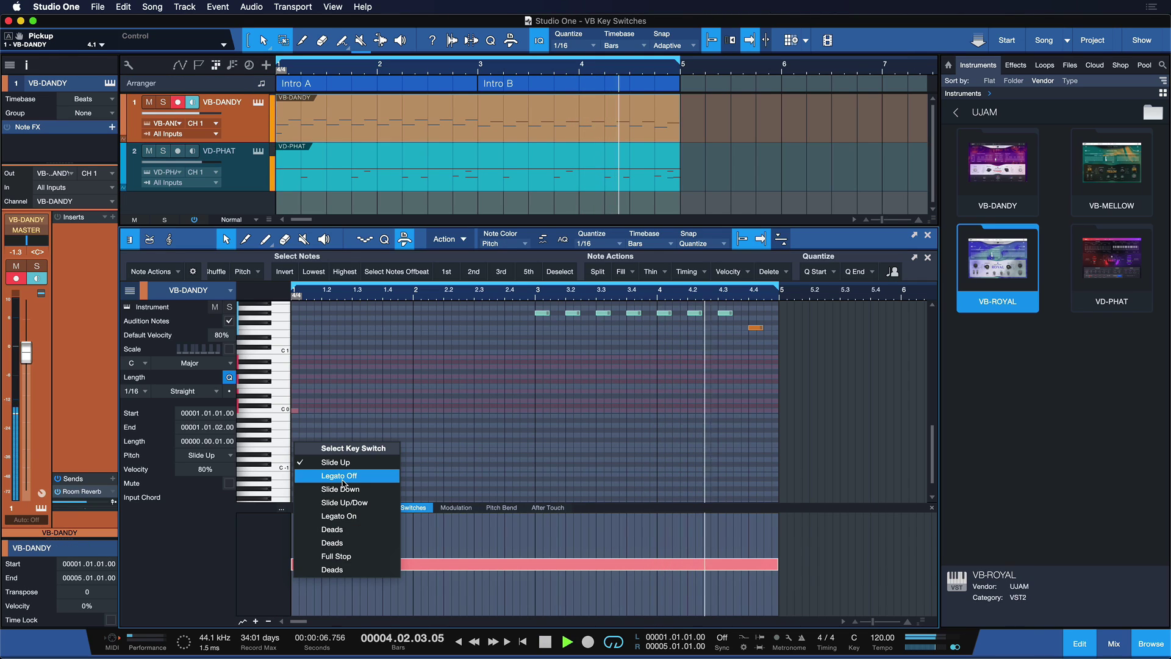
Step: Set the key switch at bar 1 of the VB-DANDY part to Legato Off and add another at bar 2
{"action": "left_click", "coordinate": [346, 477]}
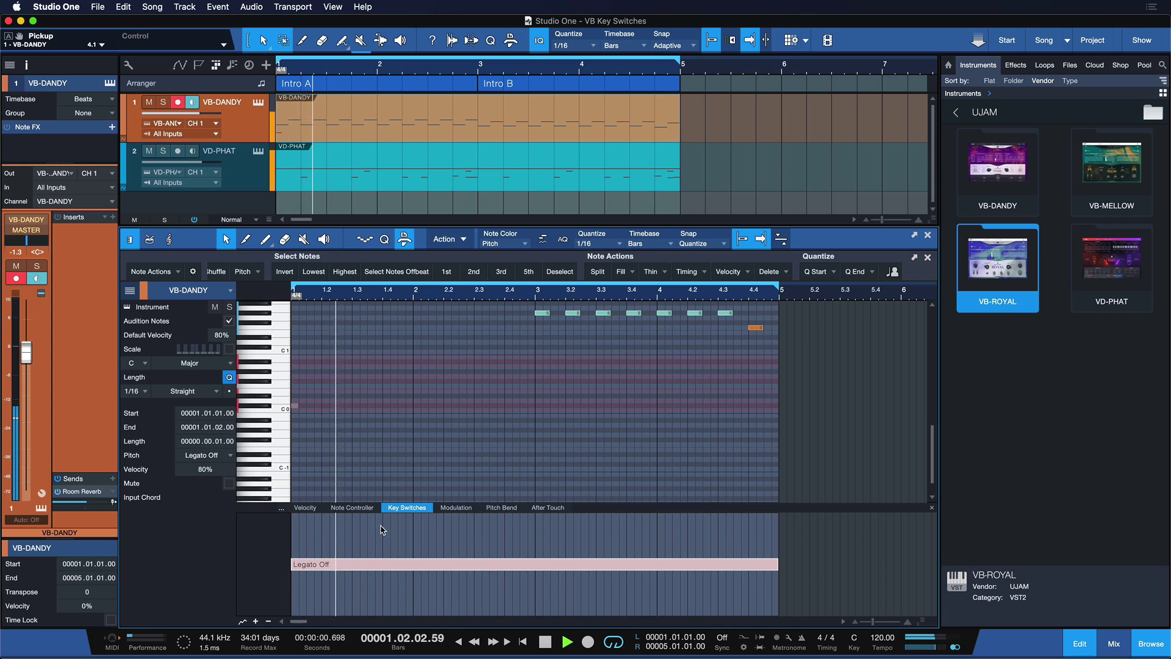
{"action": "left_click", "coordinate": [417, 564]}
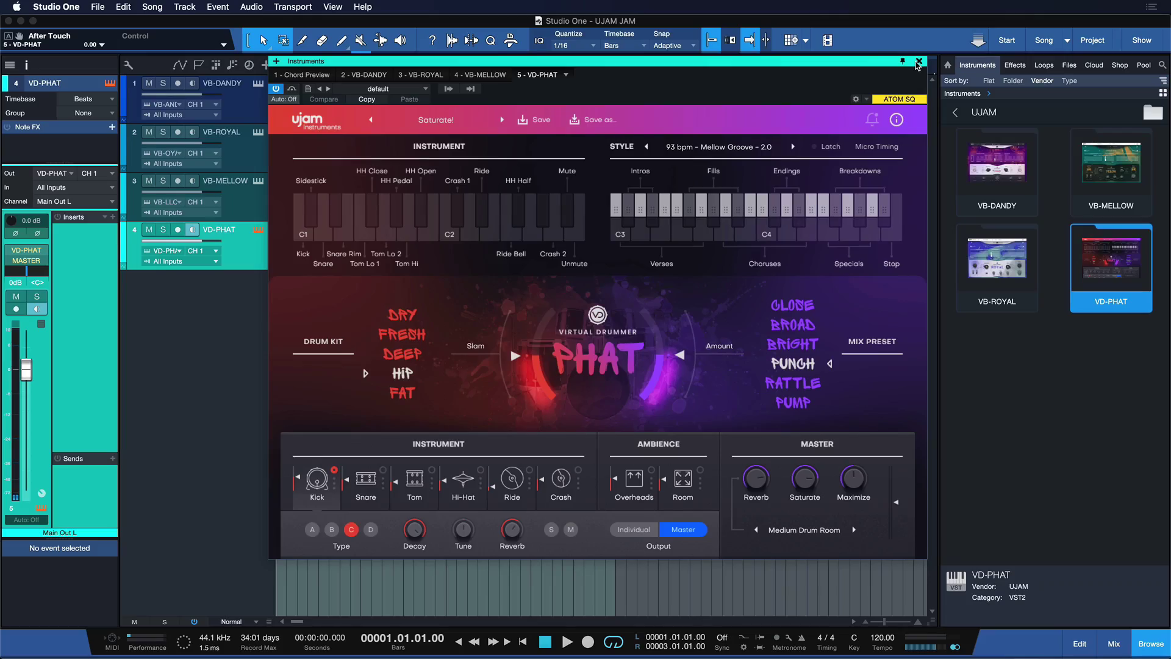
Step: Close the instrument window, create an empty two-bar part on the VD-PHAT track and open it in the note editor
{"action": "left_click", "coordinate": [918, 63]}
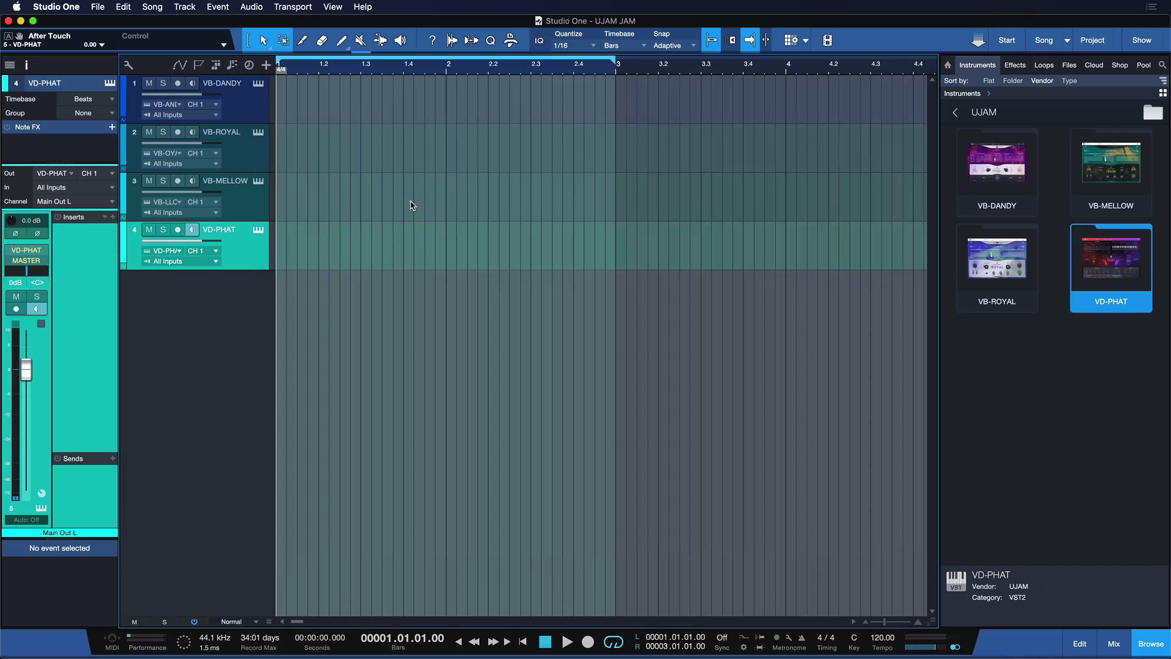
{"action": "double_click", "coordinate": [342, 262]}
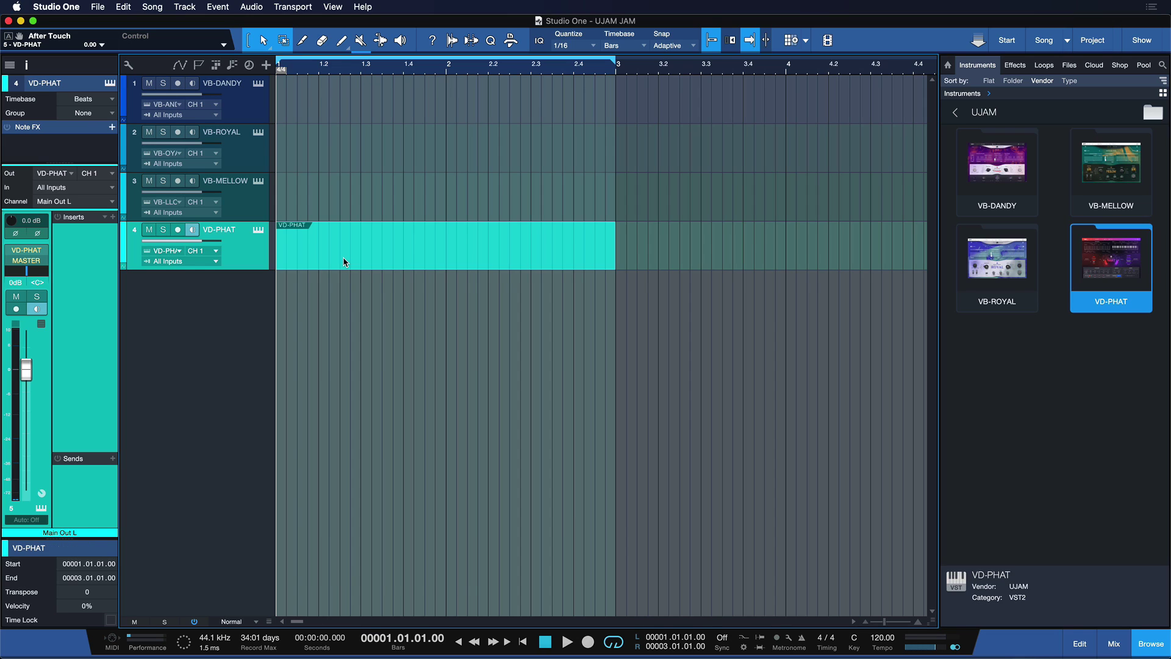
{"action": "double_click", "coordinate": [343, 257]}
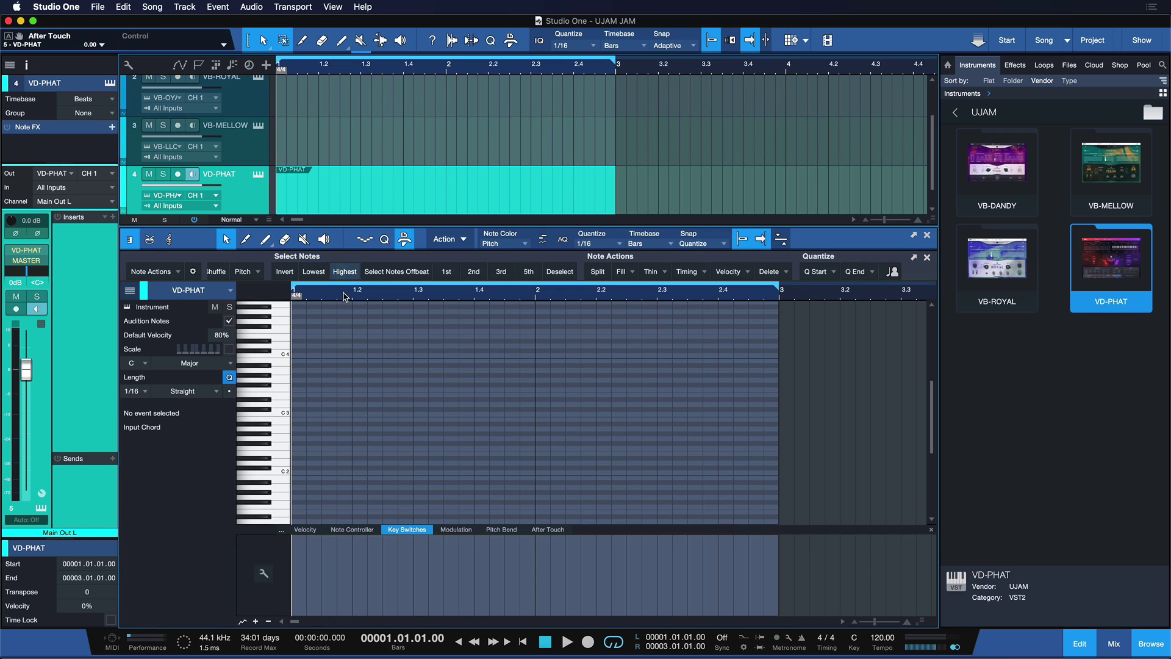
Step: Audition C3, enter a C3 note spanning both bars of the VD-PHAT part and start playback
{"action": "left_click", "coordinate": [283, 414]}
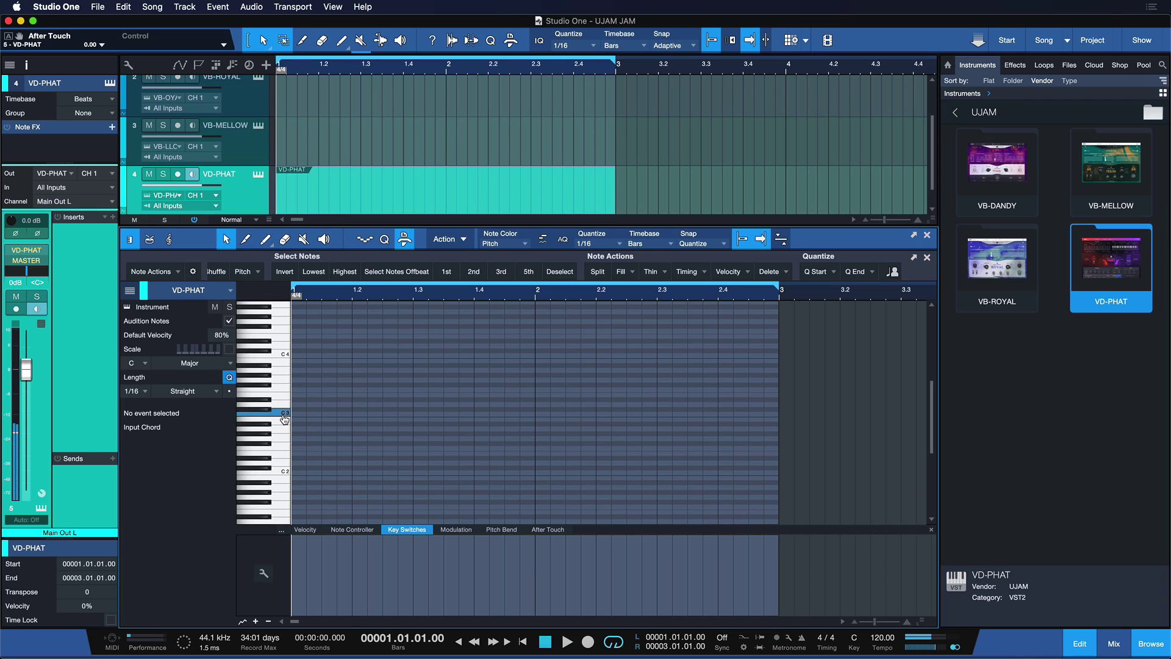
{"action": "double_click", "coordinate": [298, 413]}
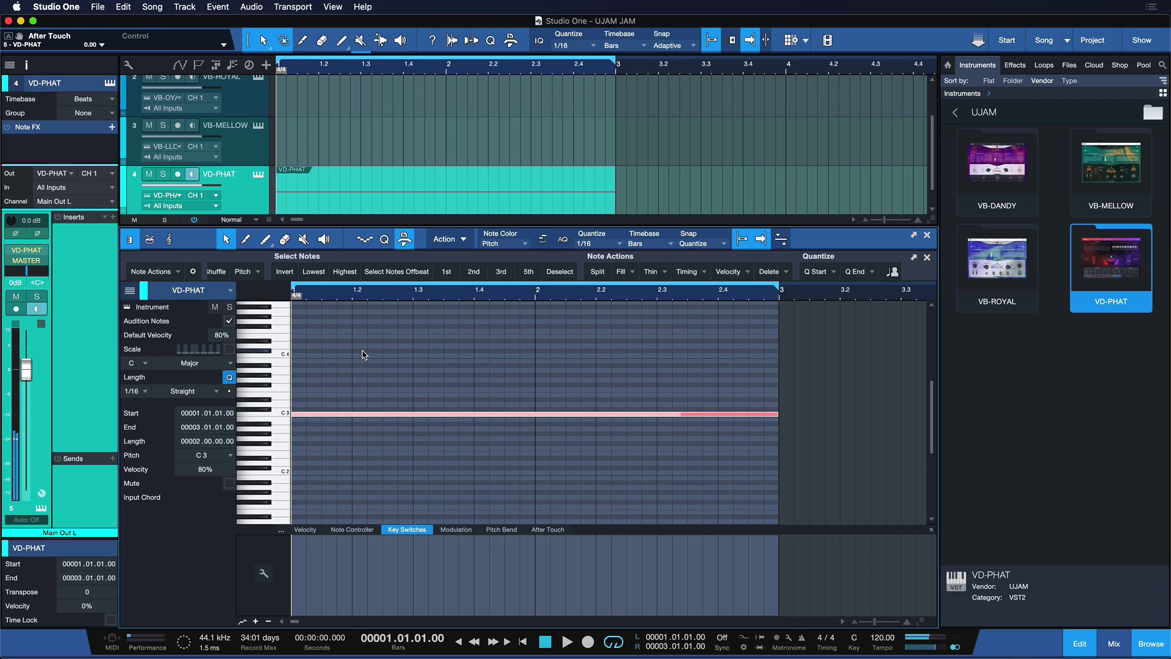
{"action": "key", "text": "space"}
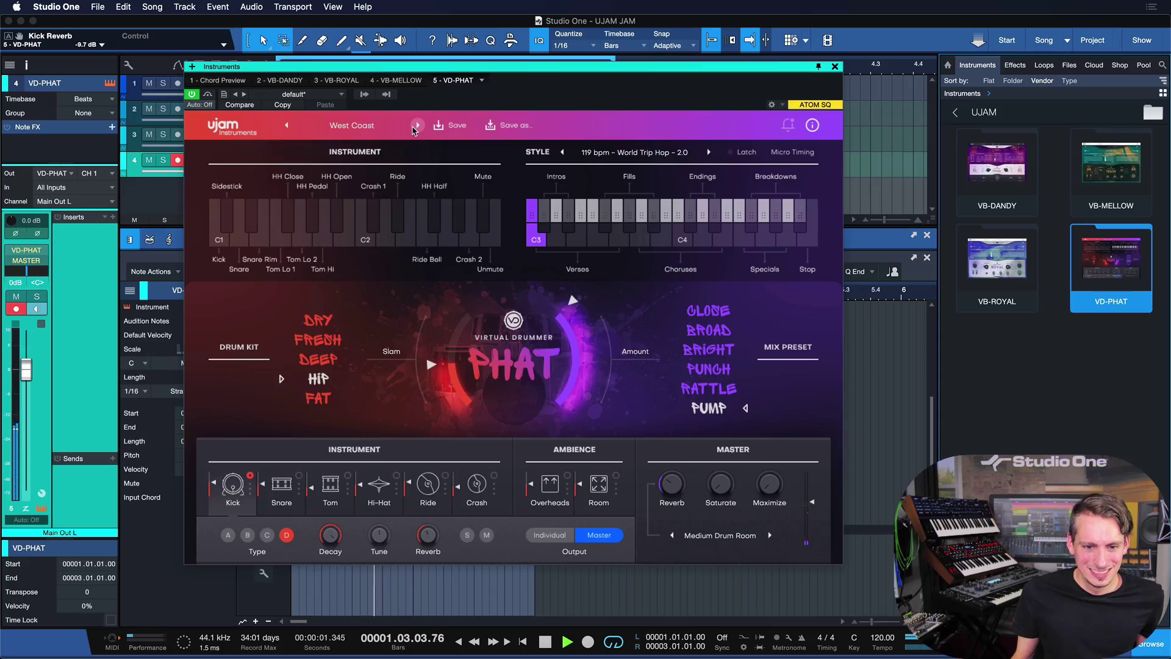
Step: Switch VD-PHAT to the preset following West Coast while the pattern plays
{"action": "left_click", "coordinate": [416, 125]}
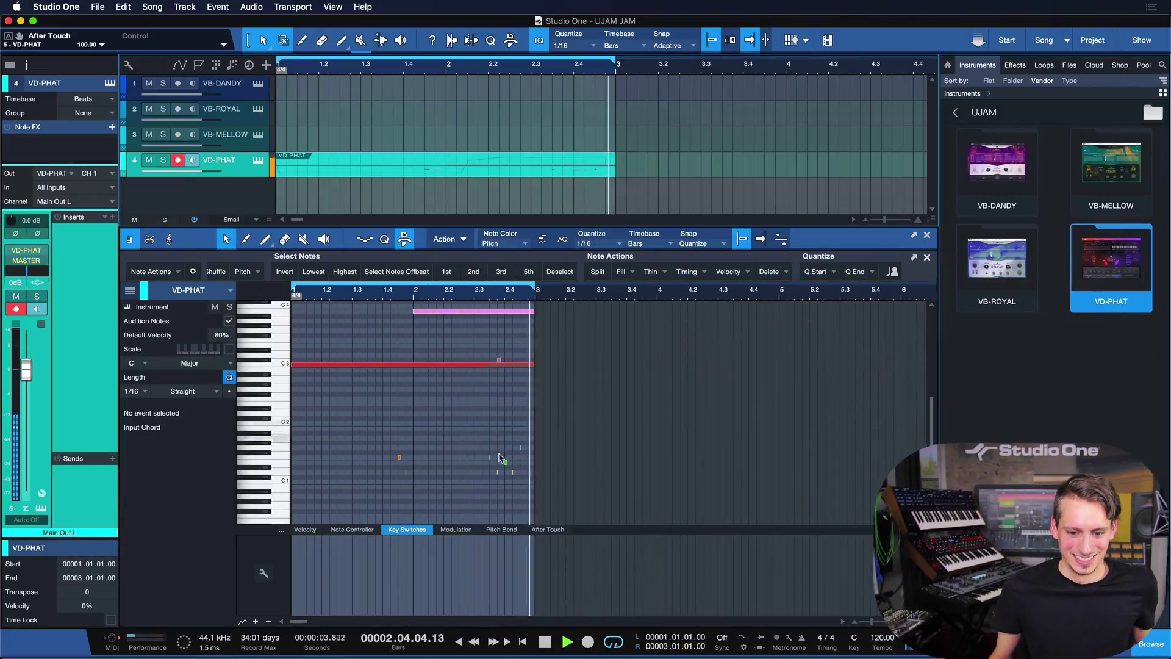
{"action": "scroll", "coordinate": [475, 437], "scroll_direction": "down", "scroll_amount": 3}
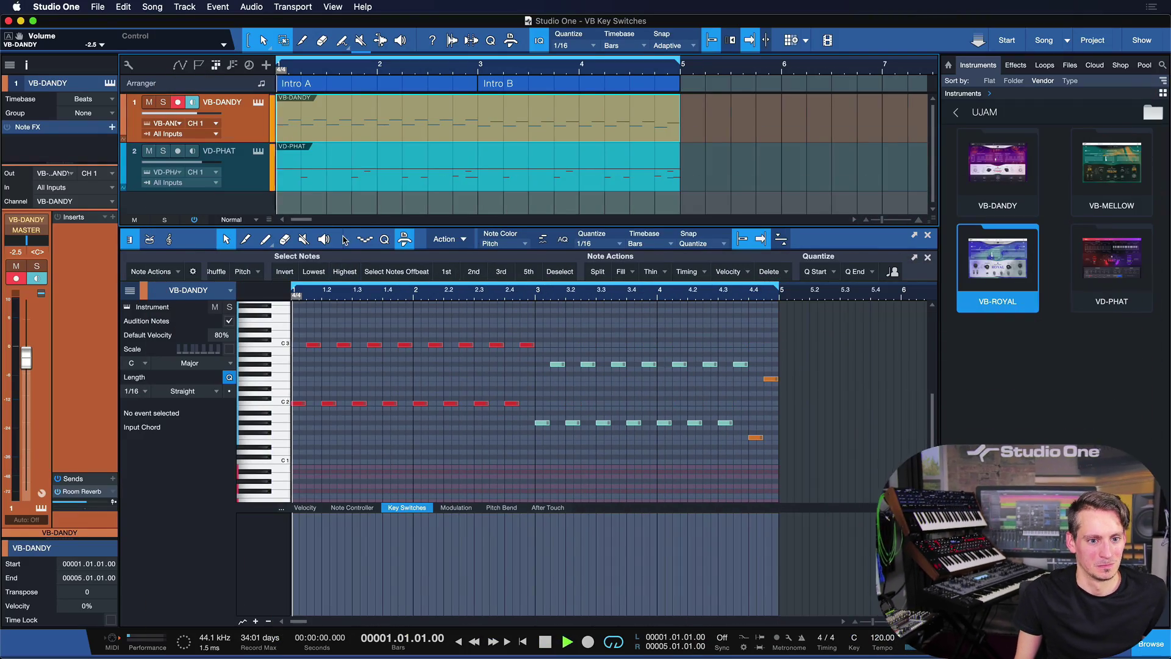
Step: Play the VB Key Switches song and set the VB-DANDY instrument's Finisher effect to Hot Bath, closing its window when done
{"action": "key", "text": "space"}
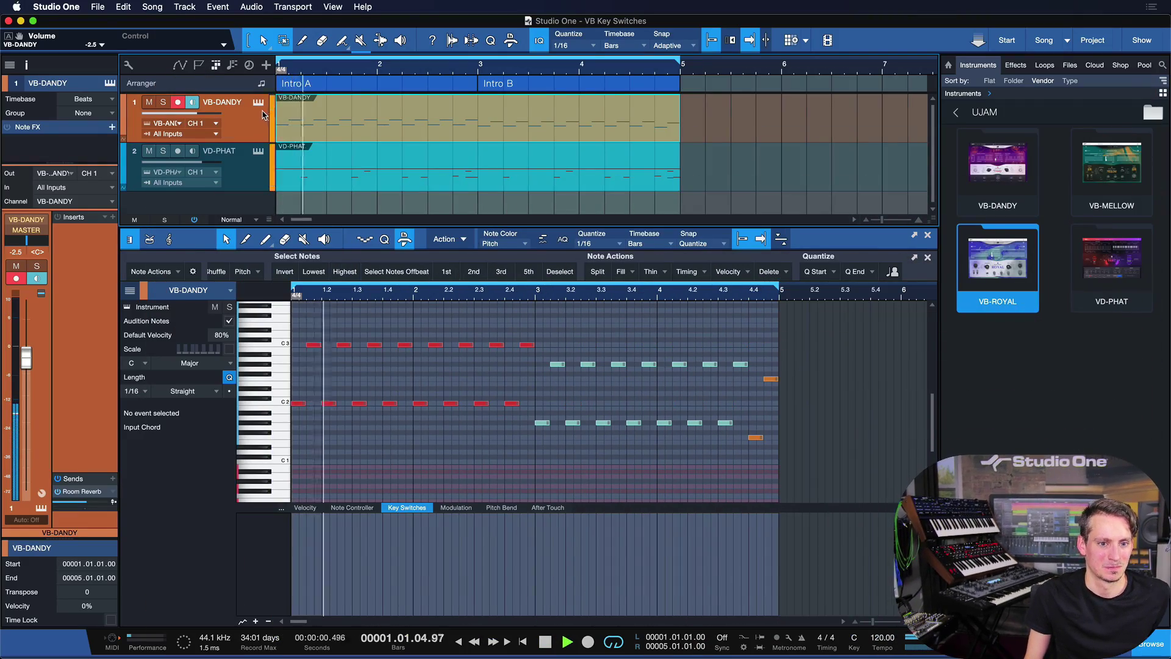
{"action": "left_click", "coordinate": [260, 103]}
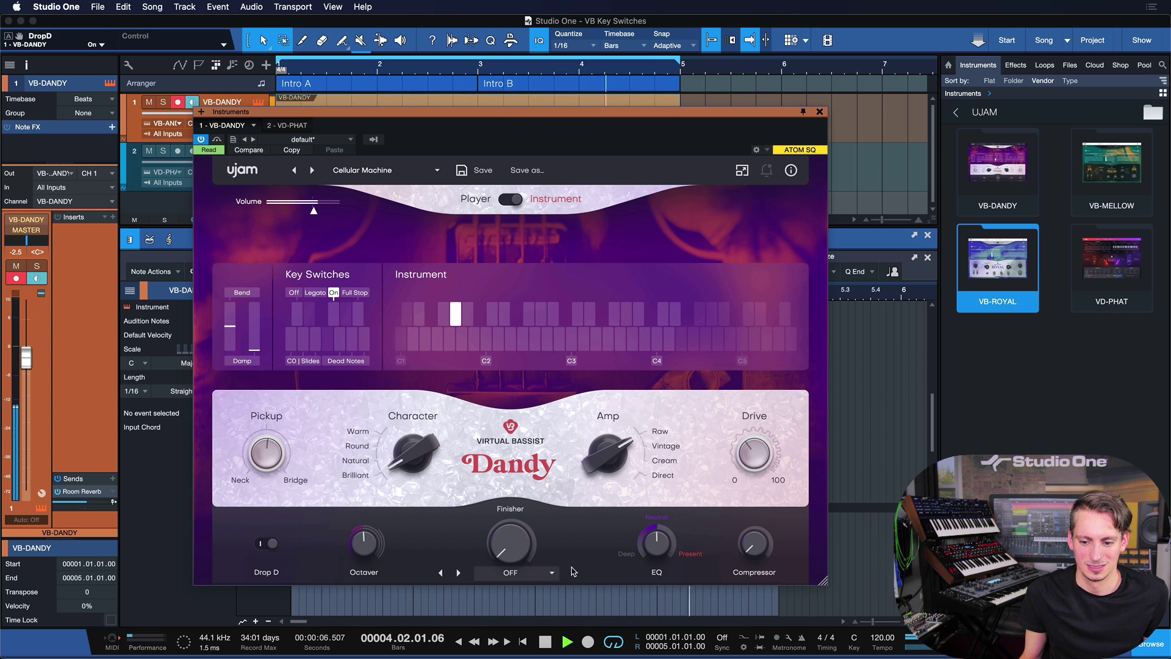
{"action": "mouse_move", "coordinate": [665, 545]}
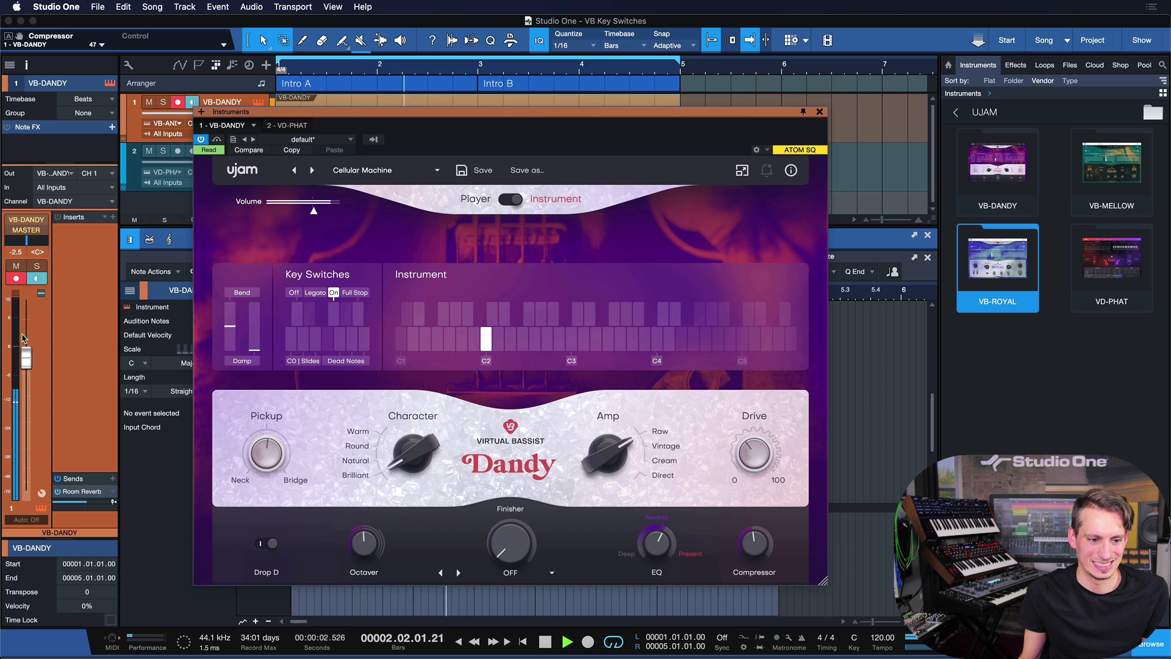
{"action": "left_click", "coordinate": [546, 569]}
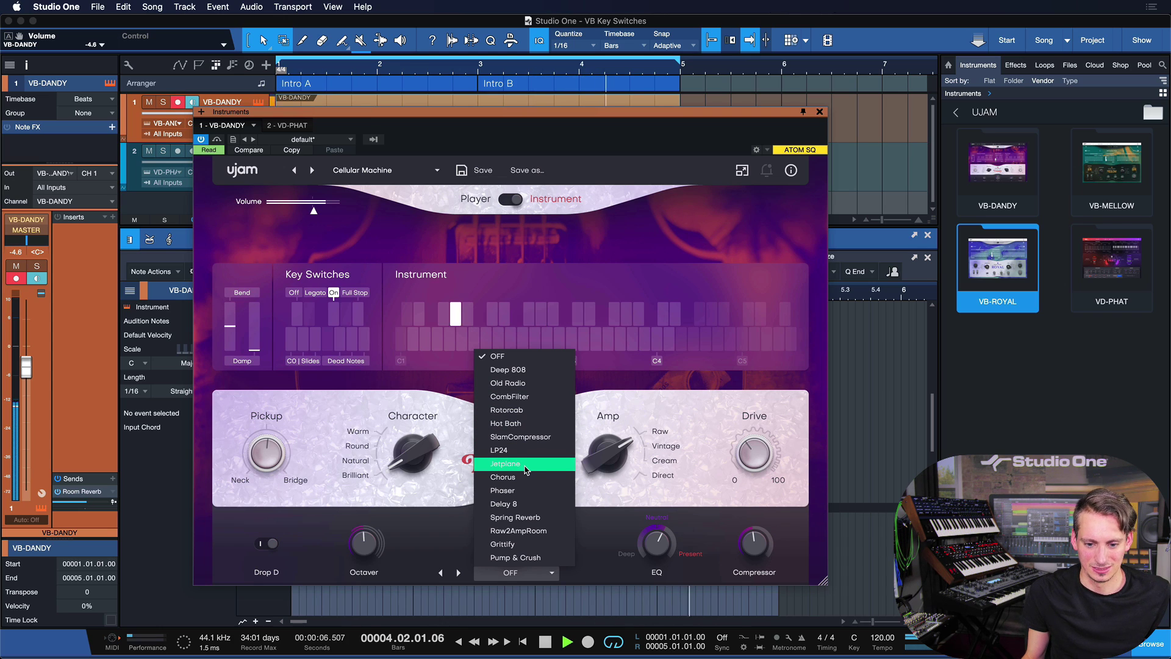
{"action": "left_click", "coordinate": [506, 423]}
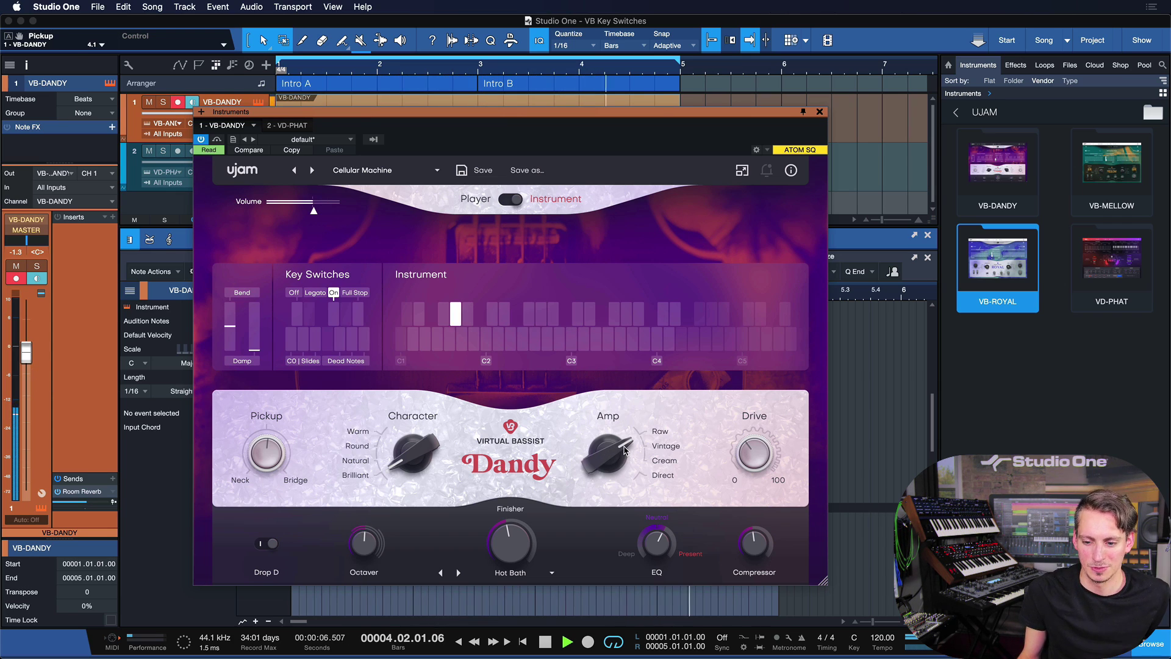
{"action": "left_click", "coordinate": [818, 112]}
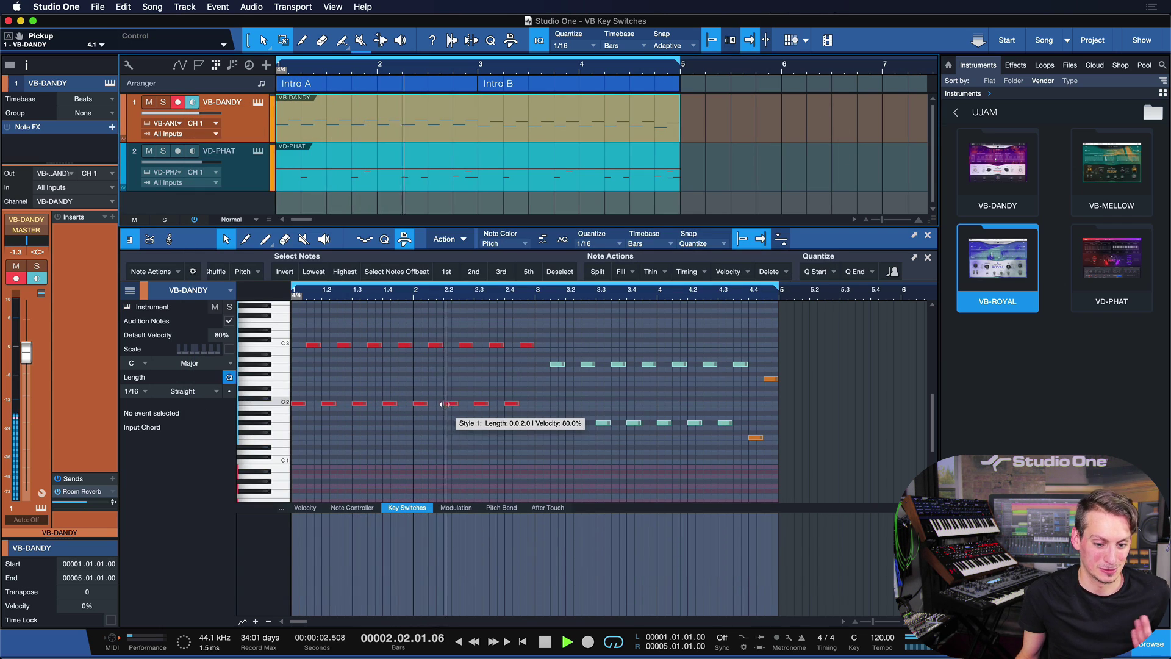
Step: Add a Legato Off key switch at the start of the VB-DANDY part
{"action": "scroll", "coordinate": [443, 406], "scroll_direction": "down", "scroll_amount": 5}
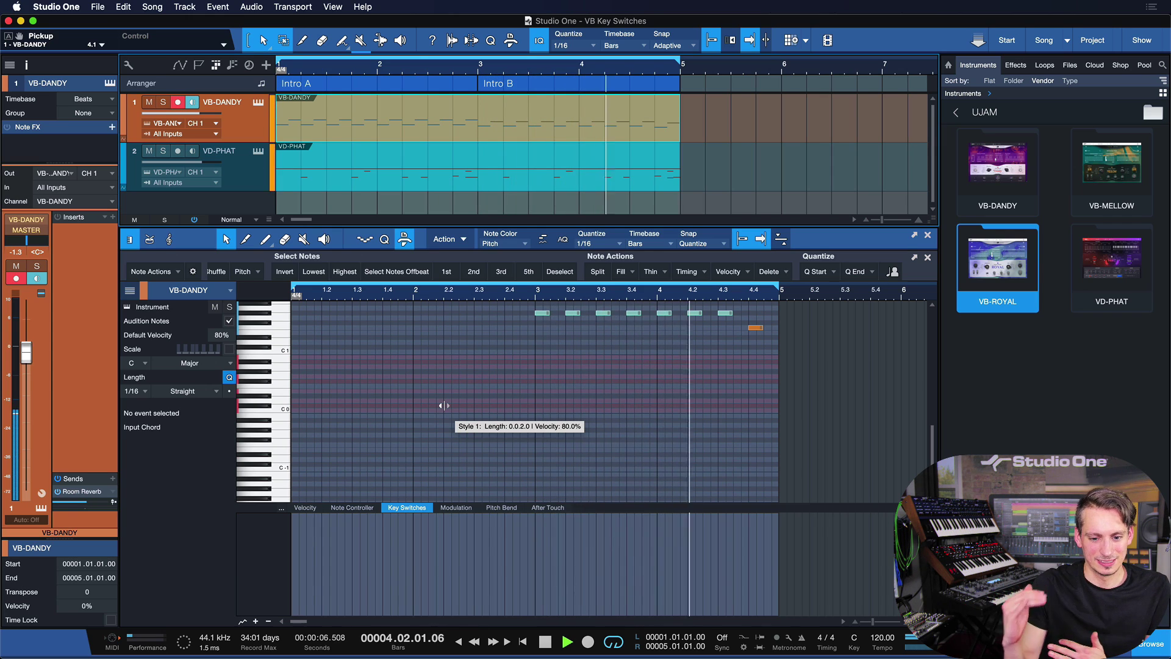
{"action": "left_click", "coordinate": [299, 574]}
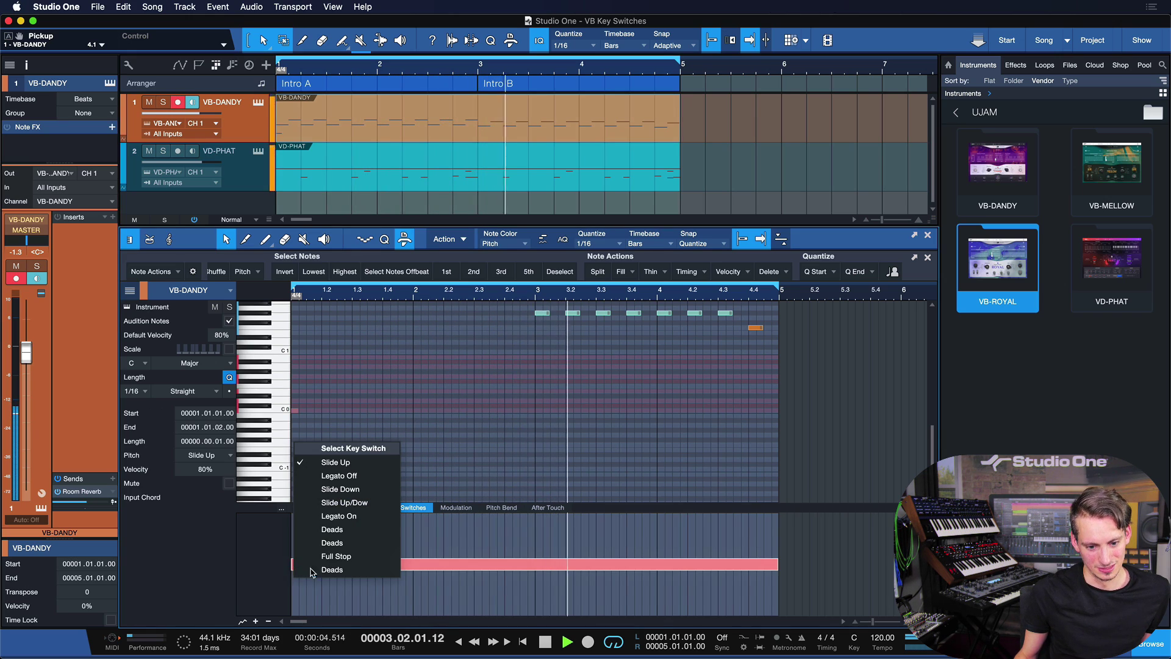
{"action": "left_click", "coordinate": [342, 478]}
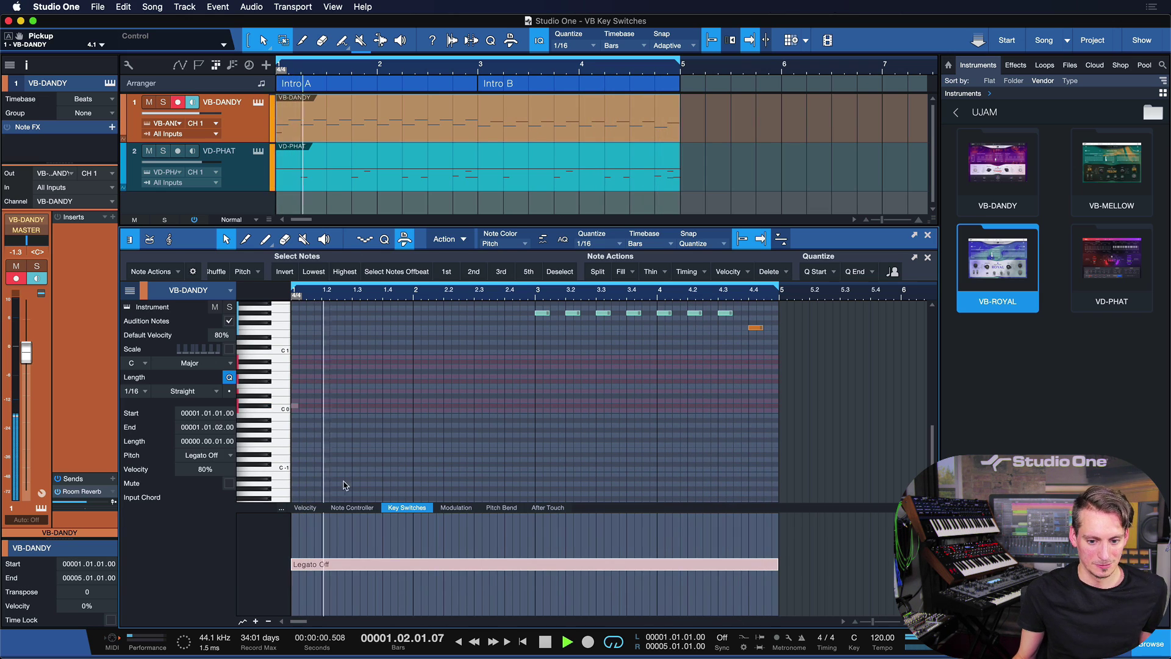
Step: Add a Slide Down key switch shortly before bar 2 and move its start to 1.4.2
{"action": "left_click", "coordinate": [407, 563]}
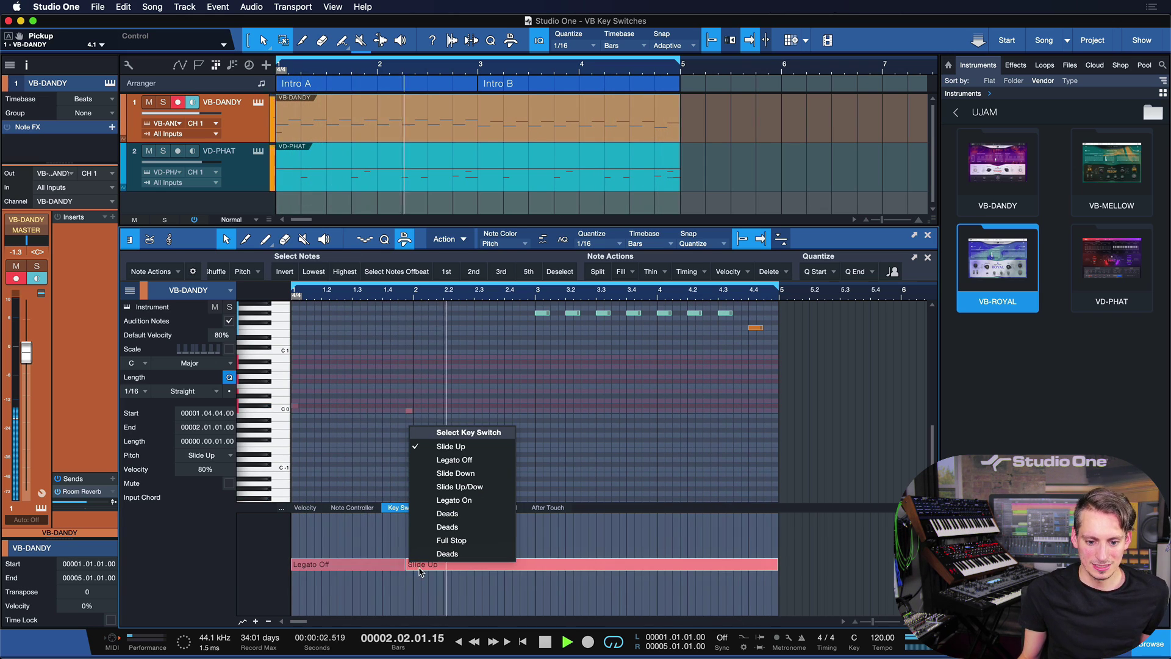
{"action": "left_click", "coordinate": [427, 562]}
{"action": "left_click", "coordinate": [408, 568]}
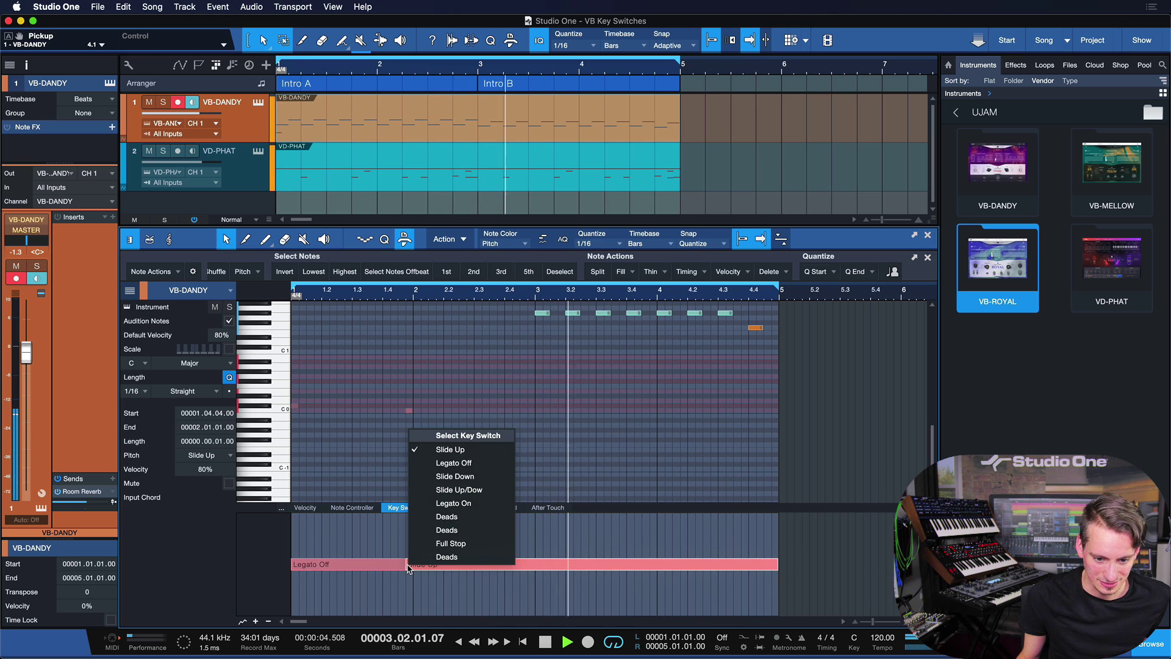
{"action": "left_click", "coordinate": [454, 476]}
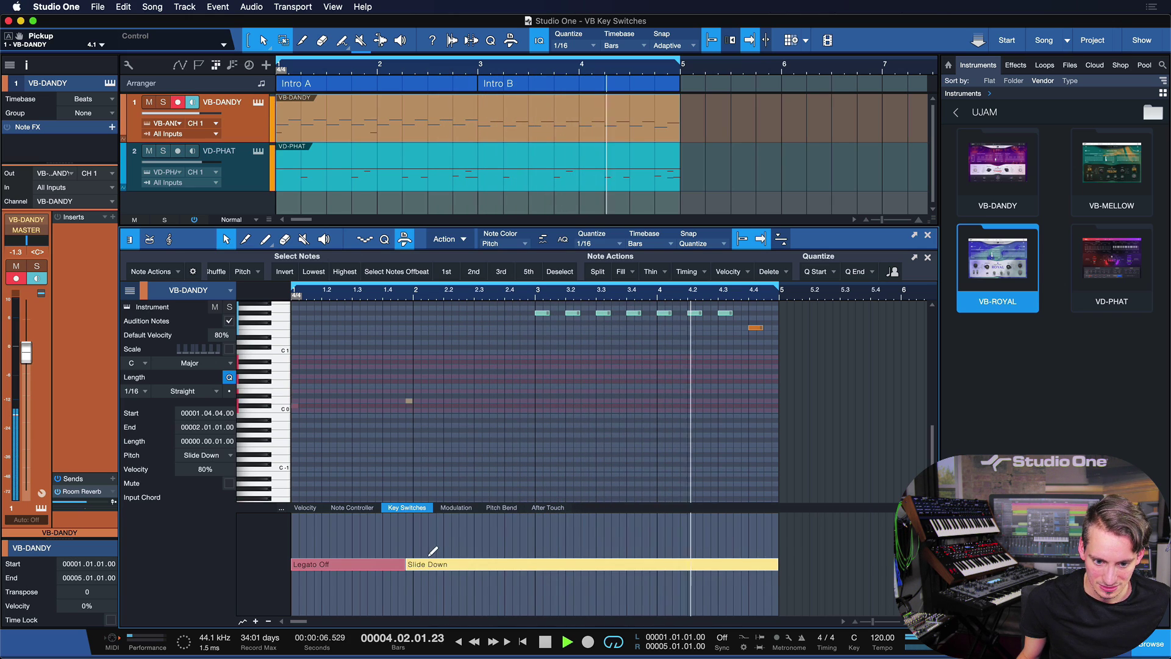
{"action": "left_click_drag", "start_coordinate": [407, 564], "coordinate": [390, 565]}
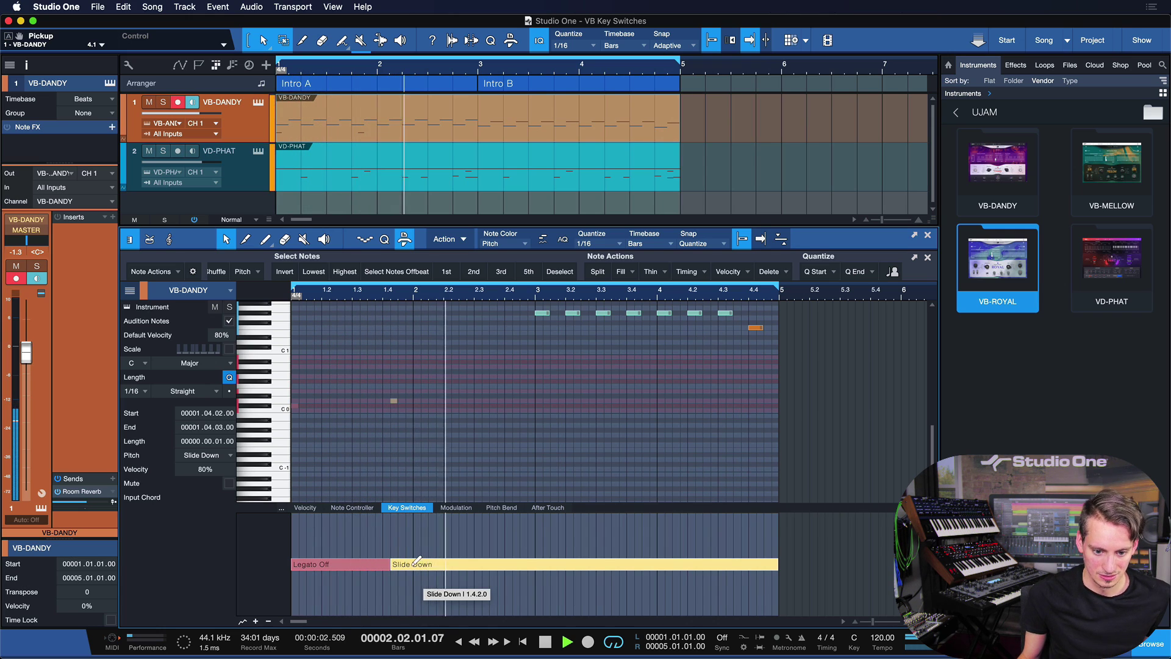
Step: Add a Legato Off key switch at bar 2 and a Deads key switch at 2.3
{"action": "left_click", "coordinate": [414, 561]}
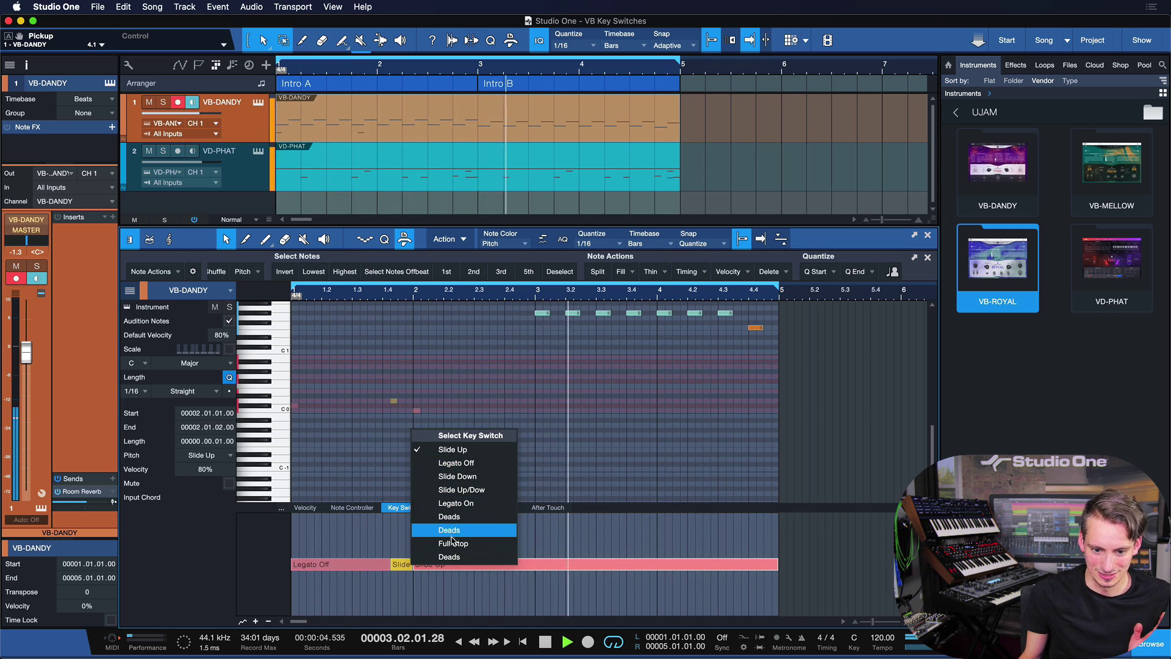
{"action": "left_click", "coordinate": [455, 462]}
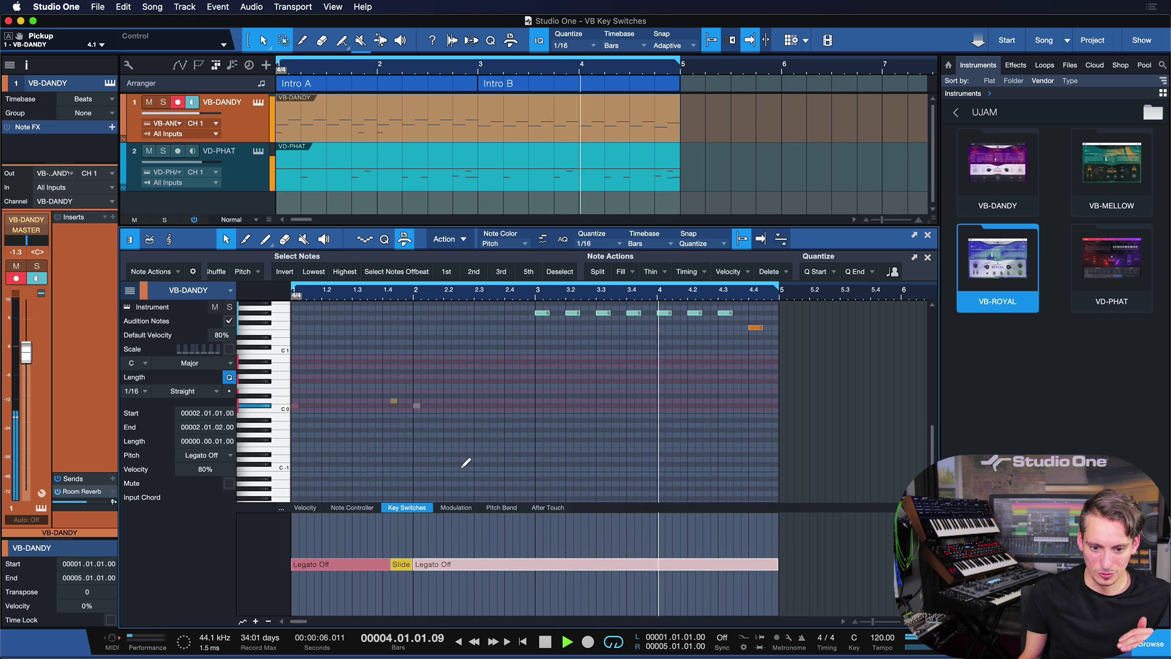
{"action": "left_click", "coordinate": [479, 553]}
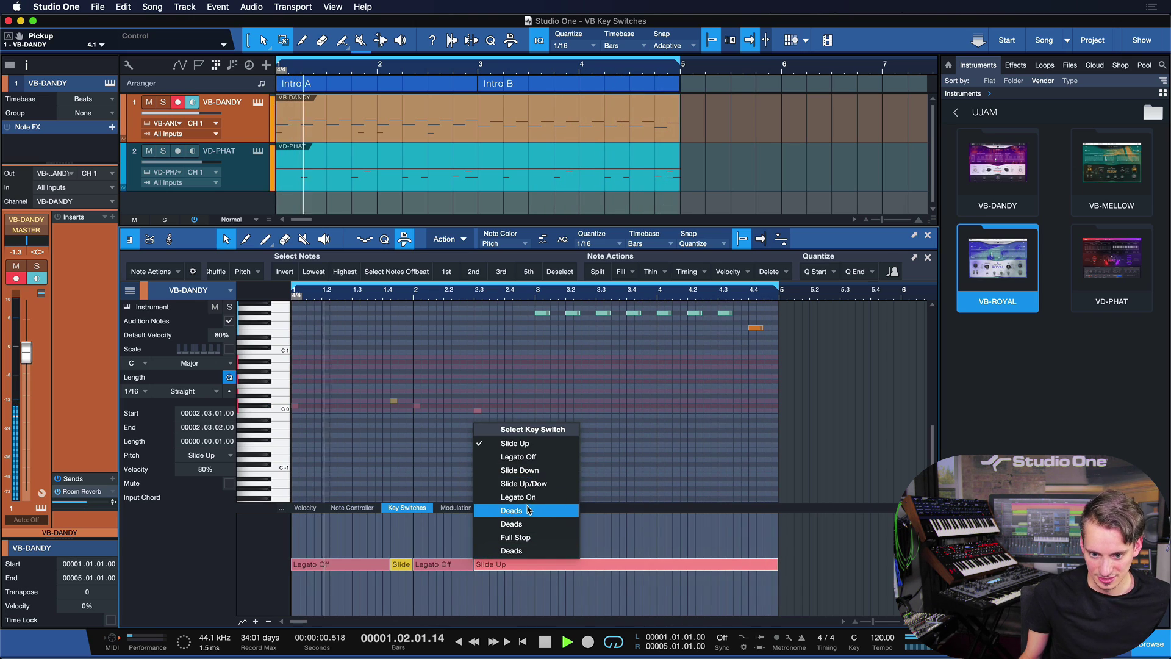
{"action": "left_click", "coordinate": [535, 526]}
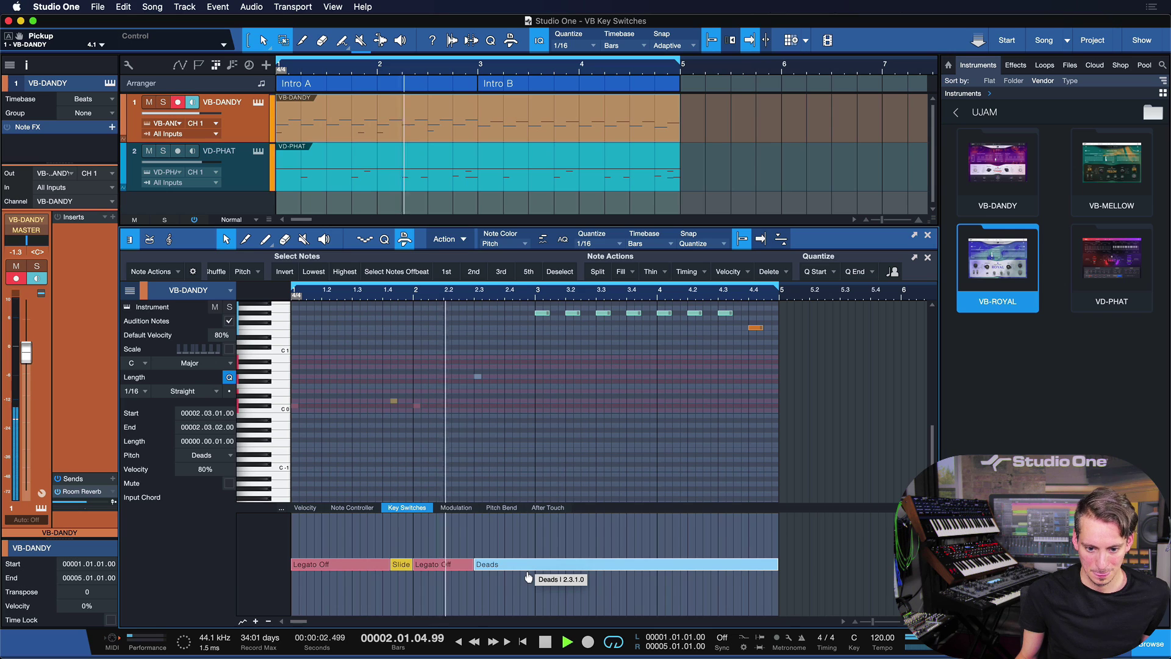
{"action": "left_click", "coordinate": [536, 567]}
{"action": "left_click", "coordinate": [555, 444]}
Step: Stop playback, duplicate the key switches of the first two bars into bars 3 and 4, and play the result
{"action": "key", "text": "space"}
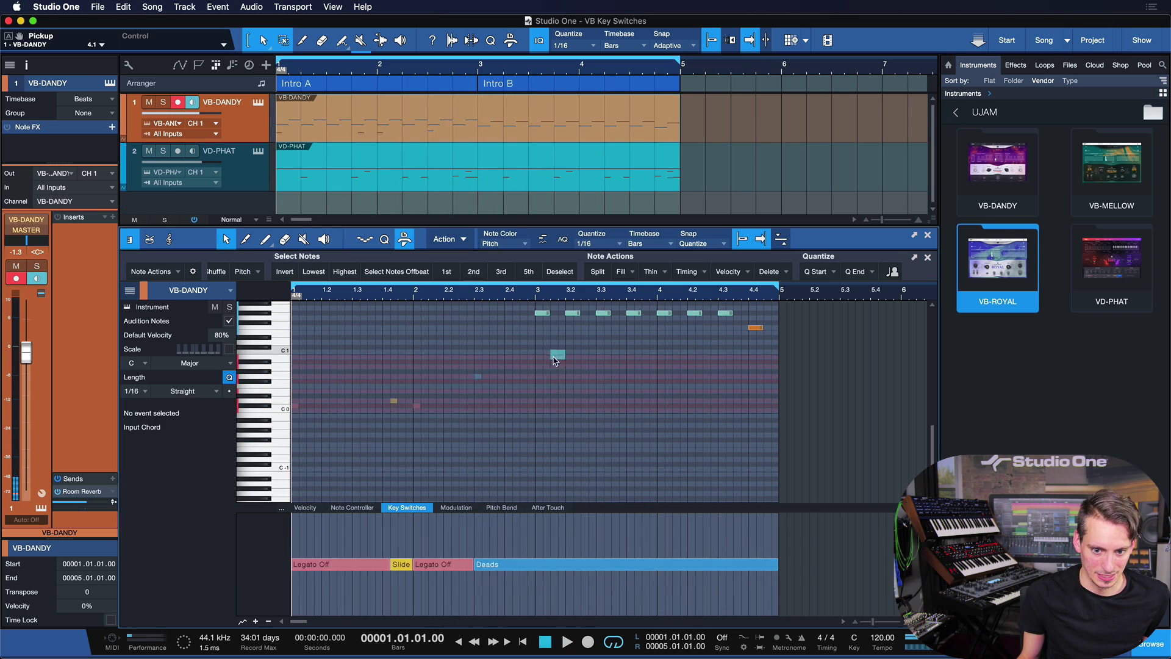
{"action": "key", "text": "d"}
{"action": "key", "text": "space"}
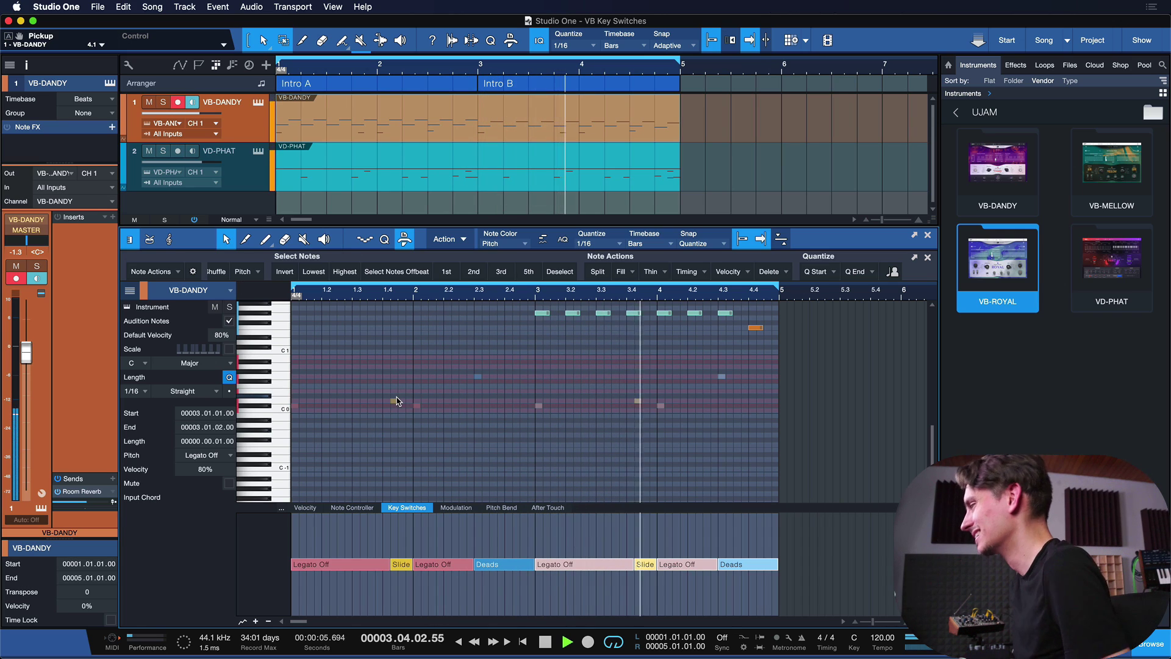
Step: Raise the VB-DANDY channel volume to +0.4 dB
{"action": "mouse_move", "coordinate": [396, 398]}
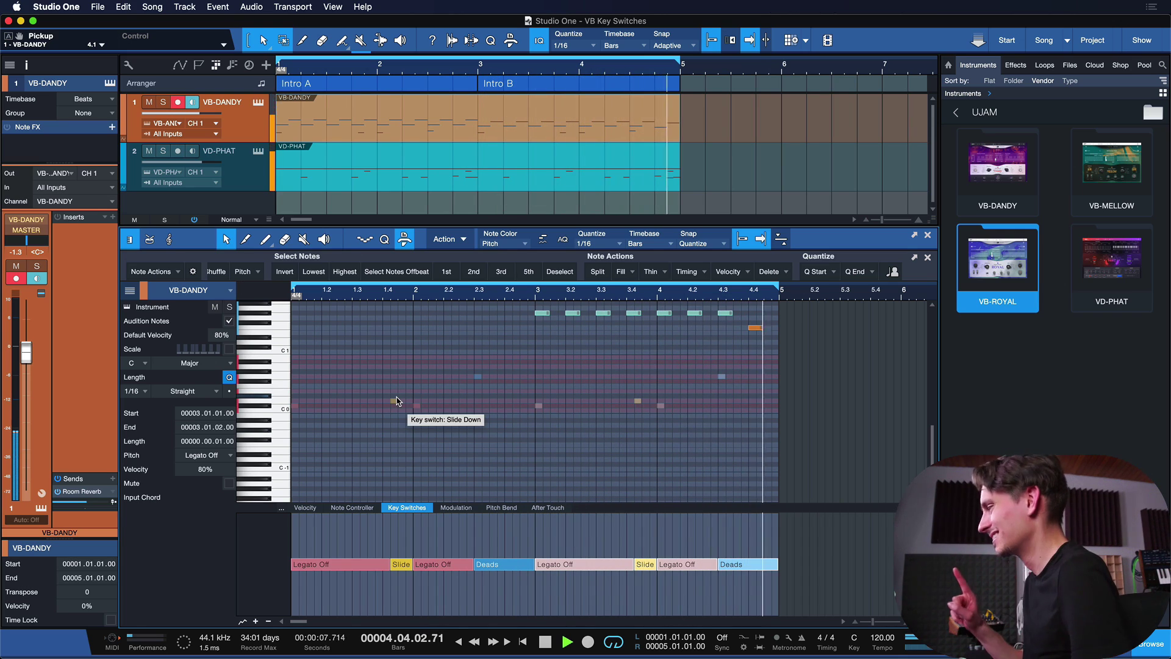
{"action": "left_click_drag", "start_coordinate": [26, 352], "coordinate": [26, 344]}
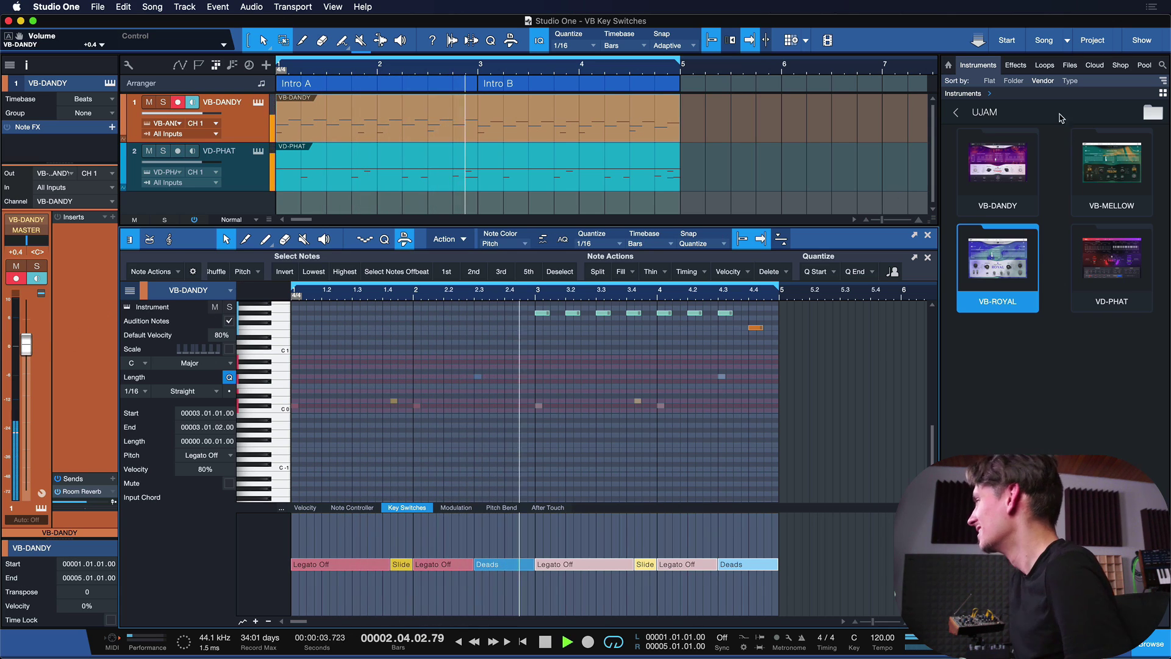
Step: Insert the PreSonus Ampire effect on the VB-DANDY track
{"action": "left_click", "coordinate": [1014, 65]}
{"action": "scroll", "coordinate": [1000, 151], "scroll_direction": "up", "scroll_amount": 3}
{"action": "left_click_drag", "start_coordinate": [989, 130], "coordinate": [231, 125]}
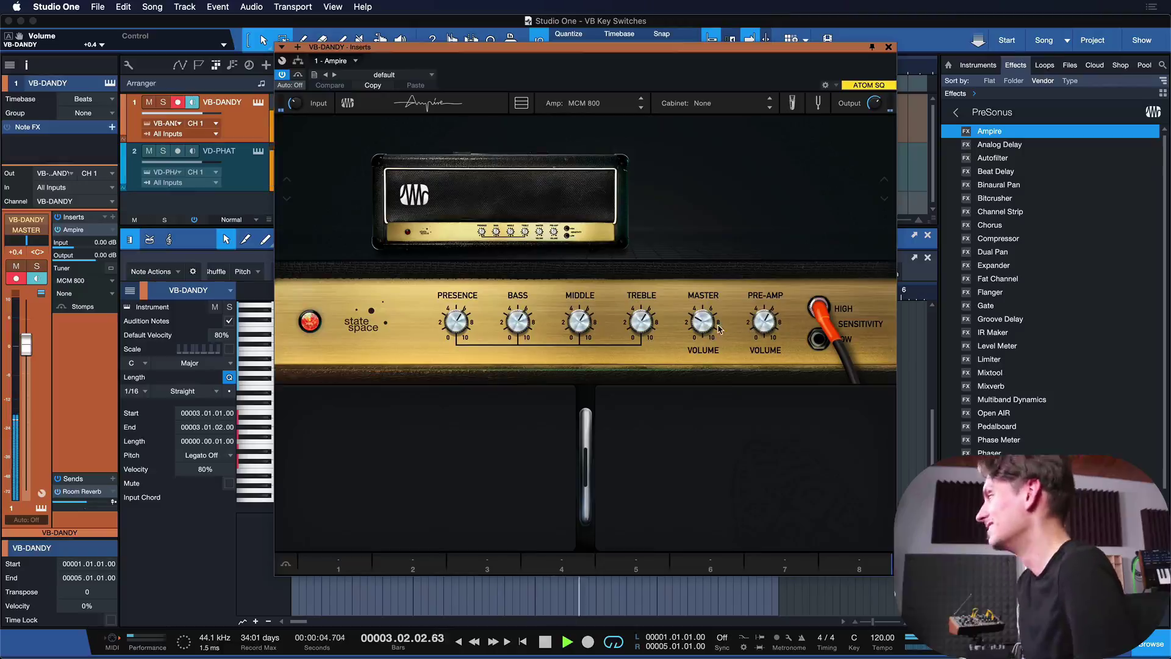
Step: Adjust Ampire's volume knobs, setting Pre-Amp Volume to 5.26, and choose the 4x12 MFB cabinet
{"action": "left_click_drag", "start_coordinate": [703, 325], "coordinate": [770, 327]}
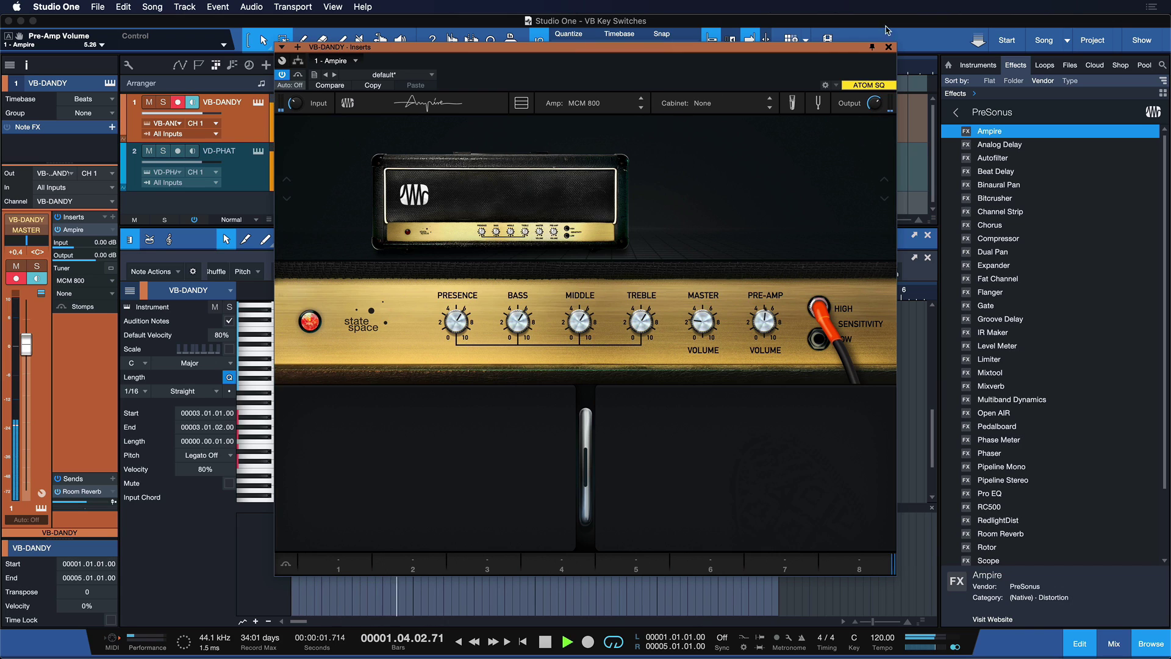
{"action": "left_click", "coordinate": [702, 103]}
{"action": "left_click", "coordinate": [705, 158]}
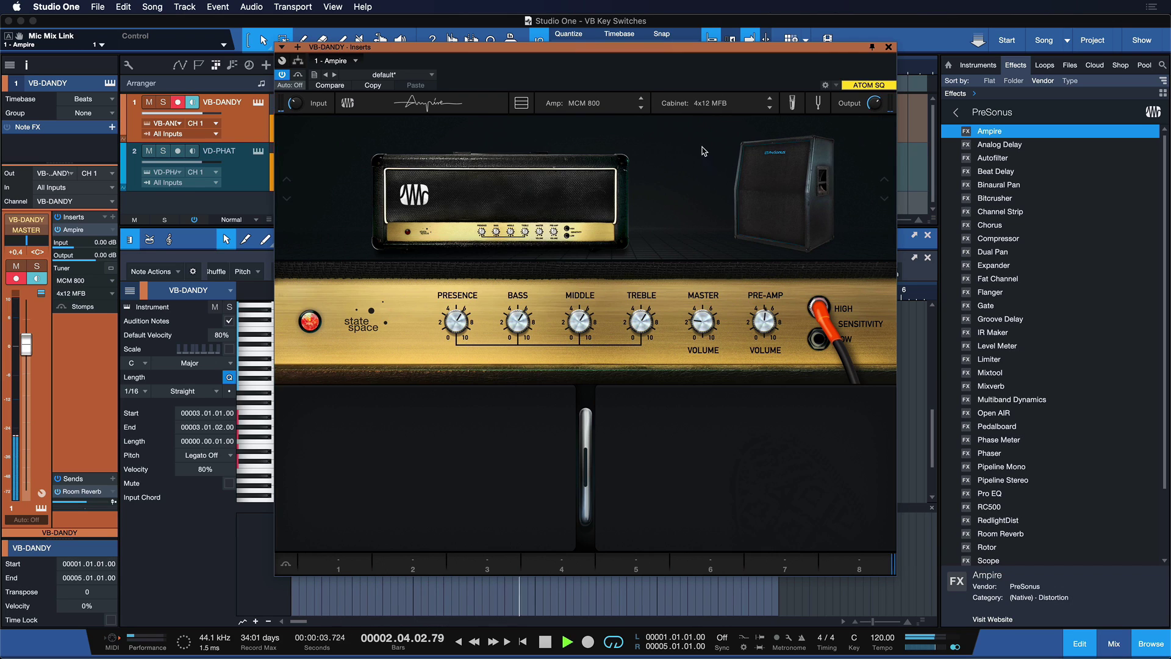
Step: Switch Ampire's cabinet to 8x10 STV, lower its output level to -4.50 dB and try further cabinet models
{"action": "left_click", "coordinate": [771, 108]}
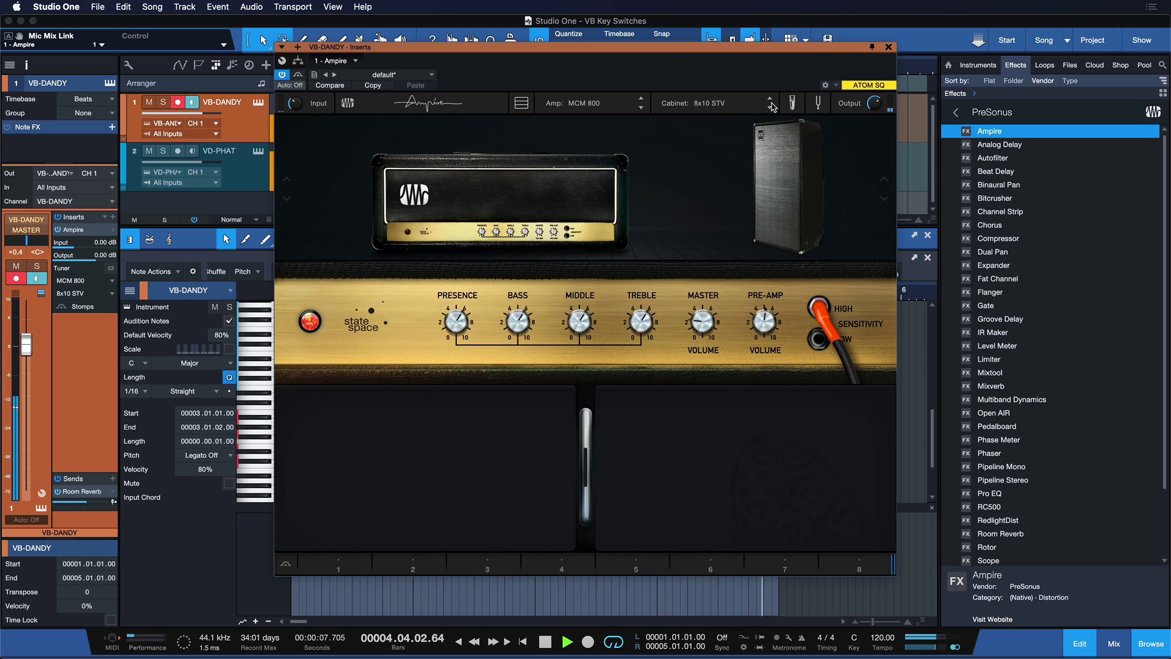
{"action": "left_click_drag", "start_coordinate": [874, 115], "coordinate": [818, 111]}
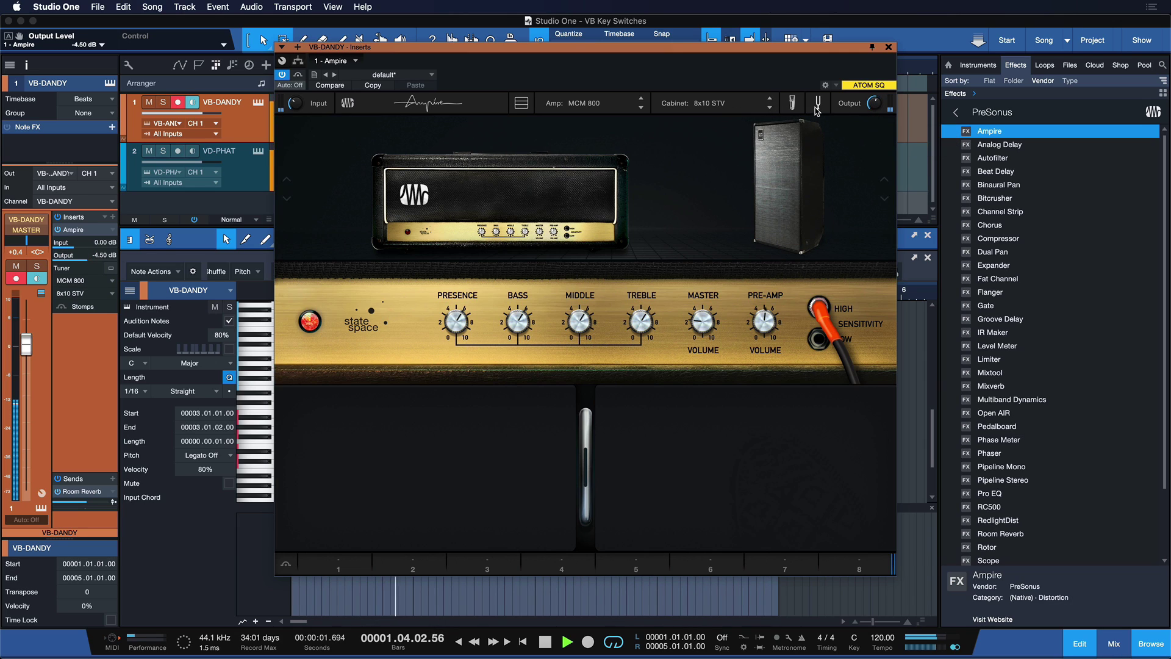
{"action": "left_click", "coordinate": [771, 107]}
{"action": "left_click", "coordinate": [772, 105]}
{"action": "left_click", "coordinate": [772, 104]}
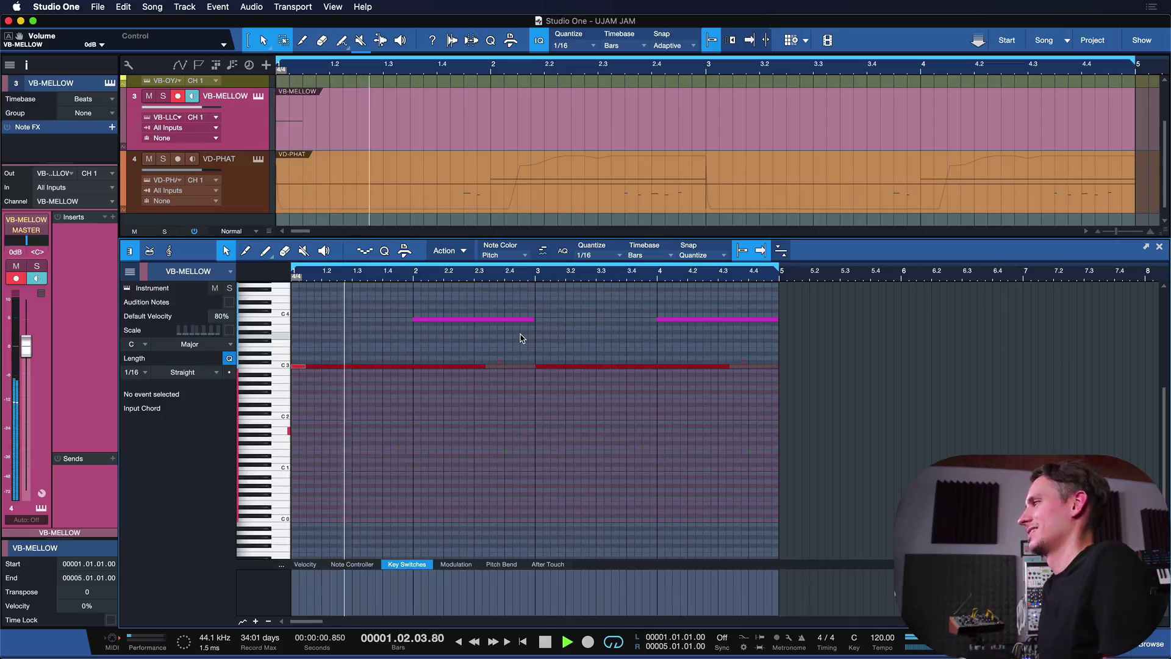
Step: In the VB-MELLOW instrument's Micro Timing settings, set Feel to 12%, add slight Swing and set Timing to 4%
{"action": "left_click", "coordinate": [258, 96]}
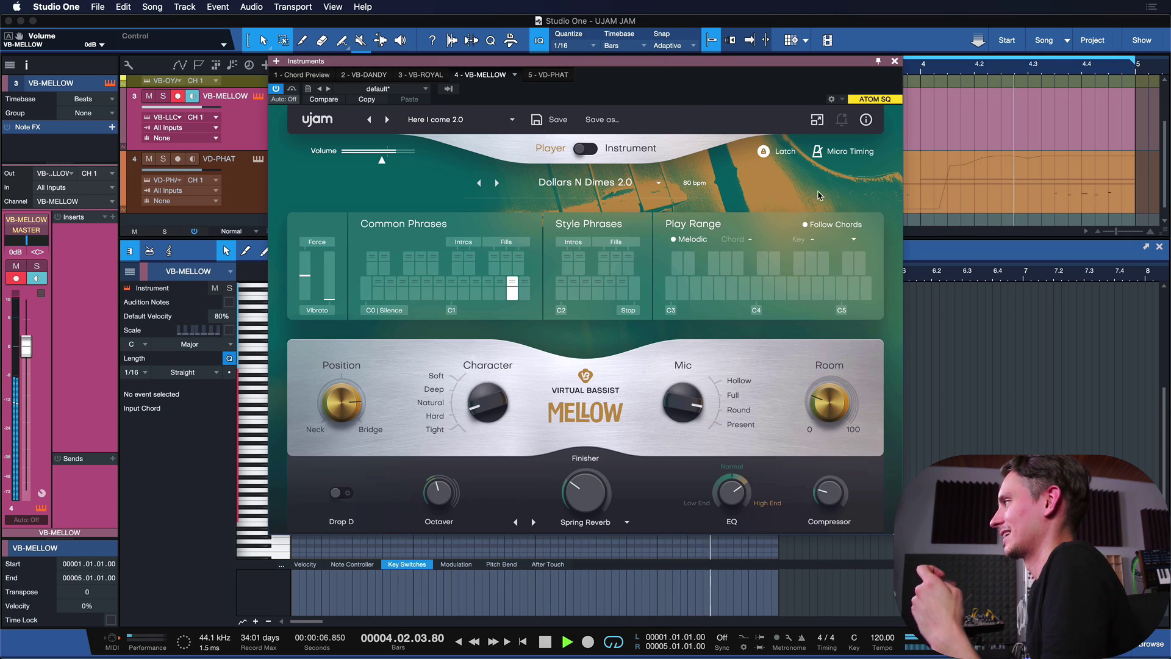
{"action": "left_click", "coordinate": [817, 152]}
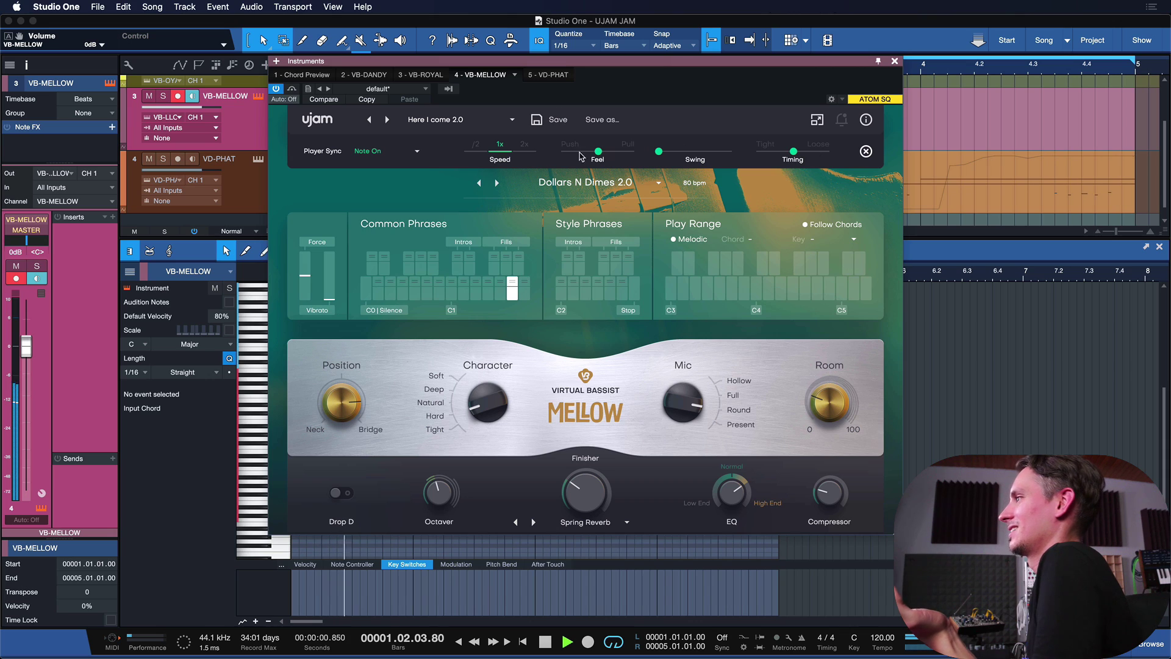
{"action": "left_click", "coordinate": [604, 152]}
{"action": "left_click_drag", "start_coordinate": [659, 151], "coordinate": [667, 152]}
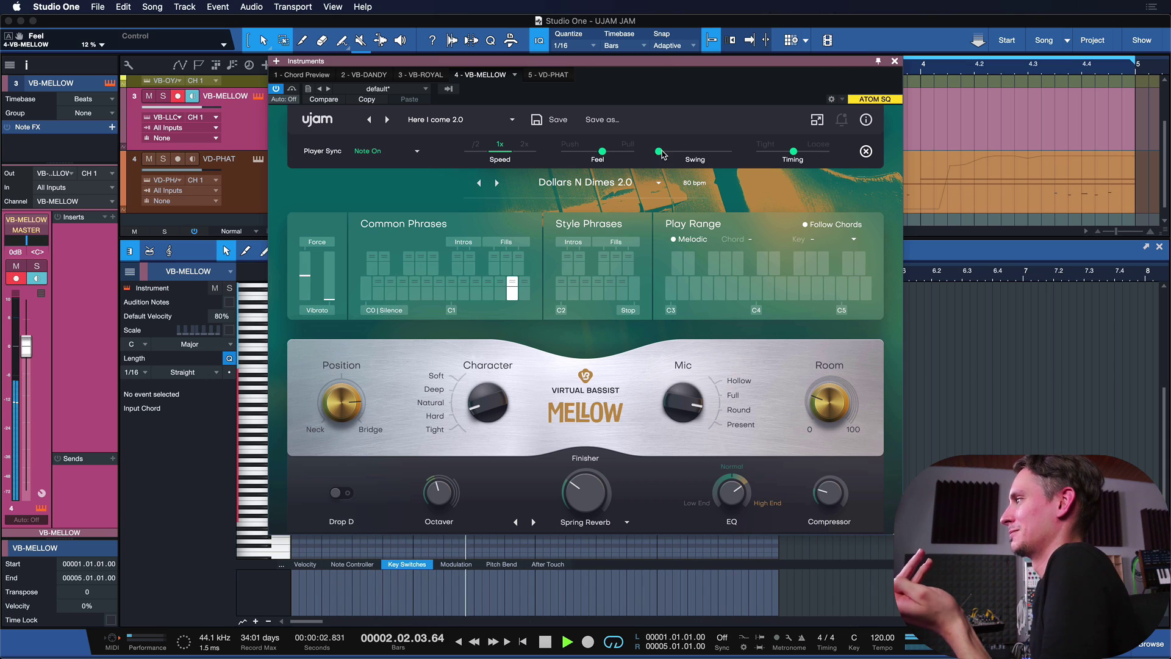
{"action": "left_click", "coordinate": [794, 151]}
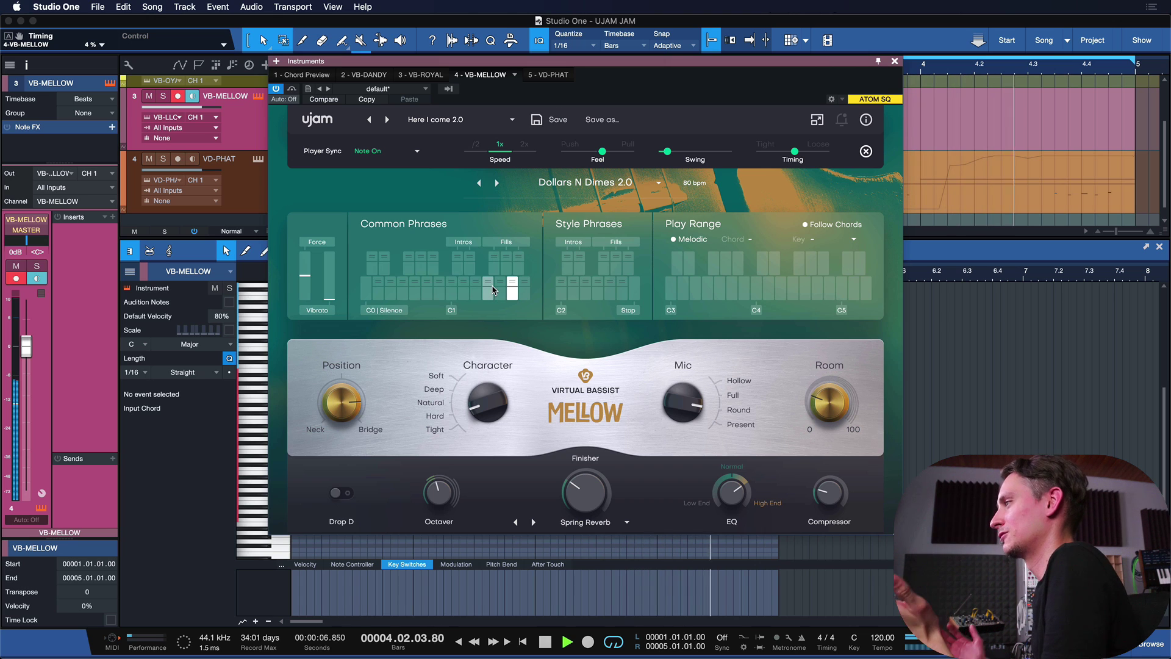
{"action": "left_click", "coordinate": [894, 59]}
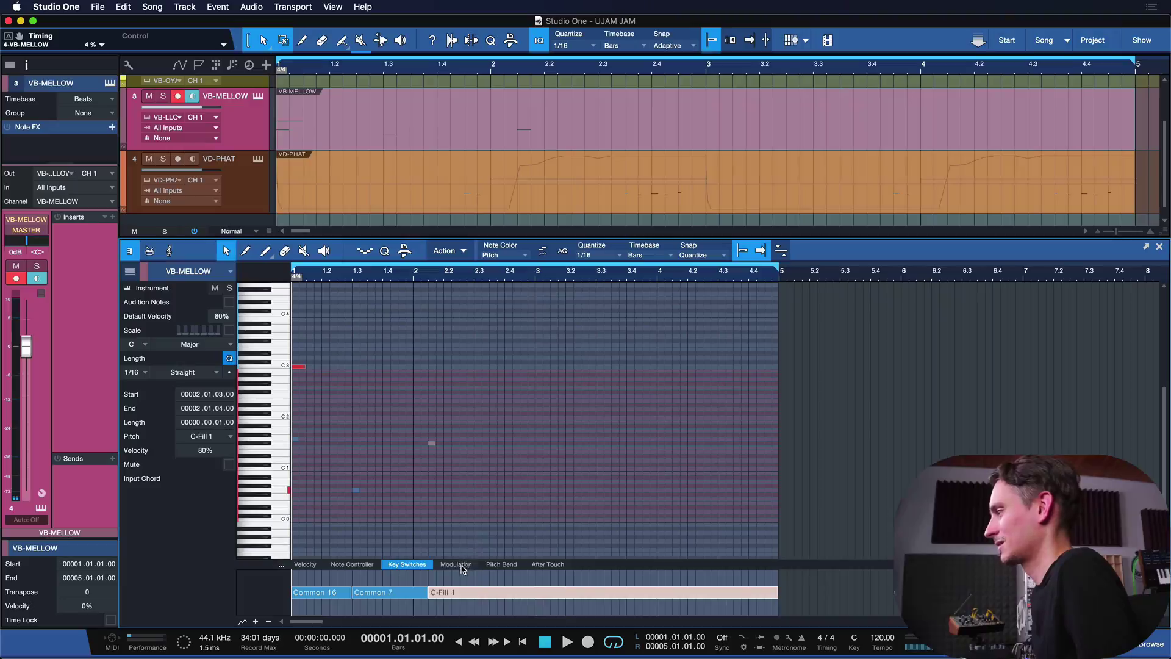
Step: Add a Common 9 key switch at 2.3 and Common 5 at 2.4 on VB-MELLOW, and play the result
{"action": "left_click", "coordinate": [477, 586]}
{"action": "left_click", "coordinate": [478, 586]}
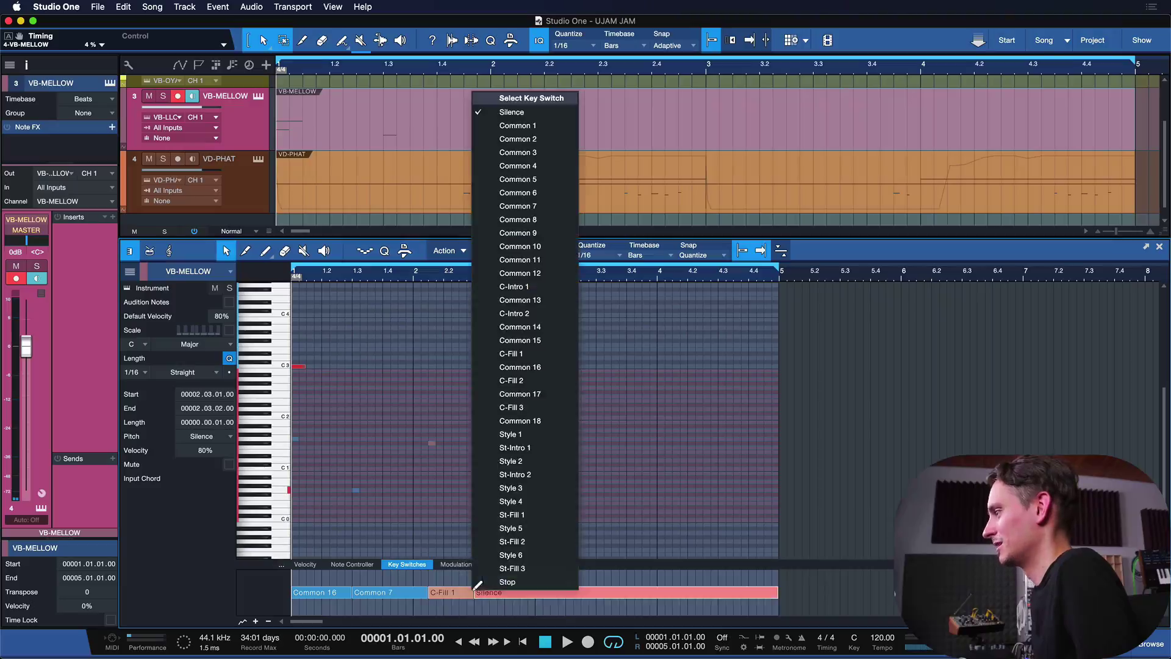
{"action": "left_click", "coordinate": [524, 261]}
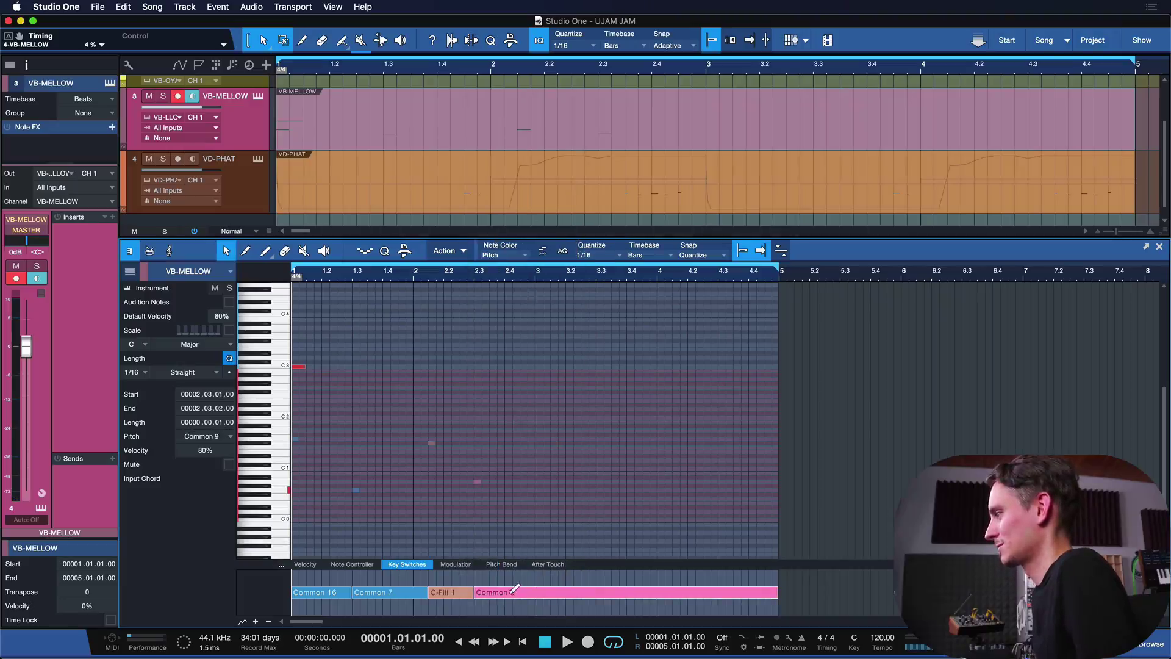
{"action": "left_click", "coordinate": [514, 589]}
{"action": "left_click", "coordinate": [561, 179]}
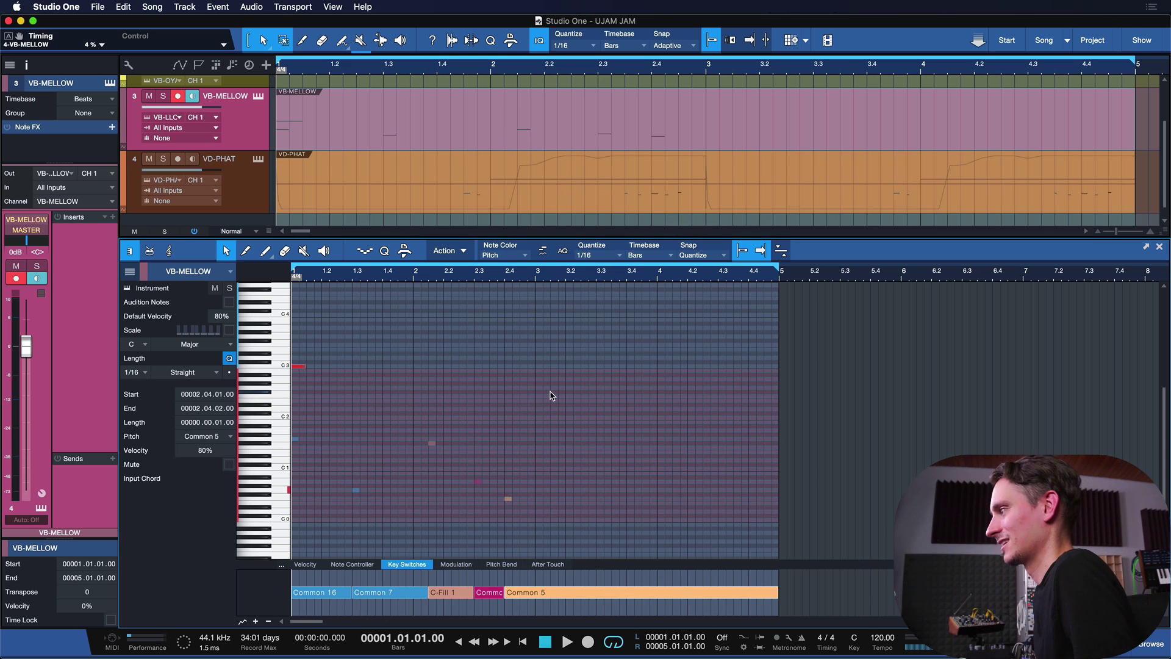
{"action": "key", "text": "space"}
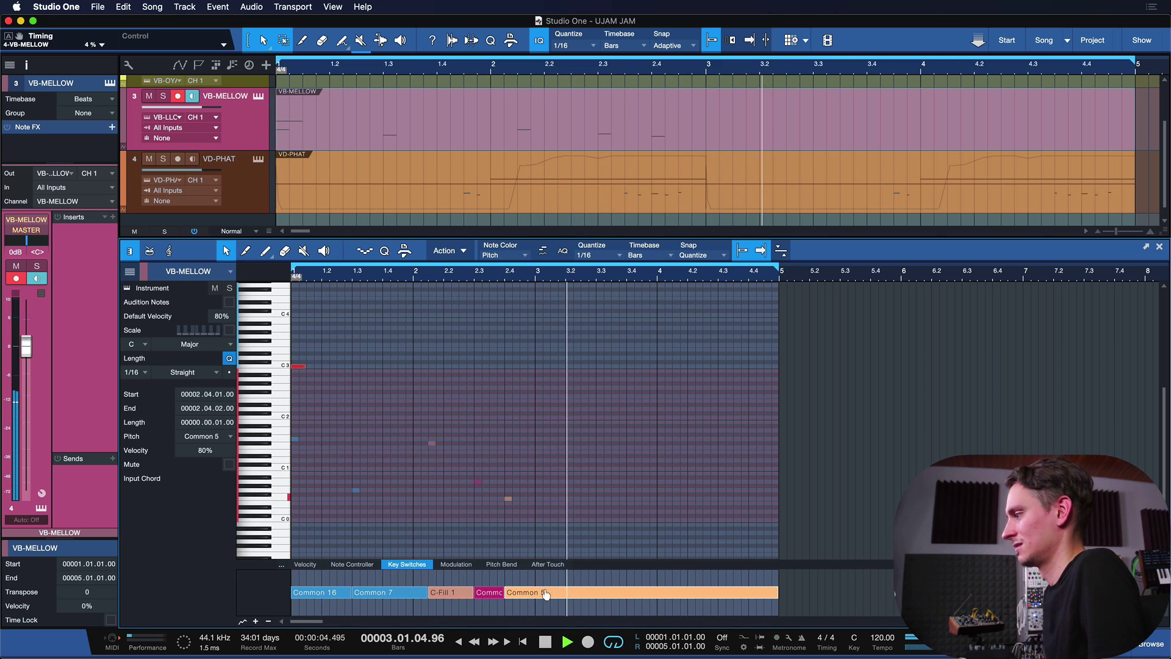
Step: Stop playback and duplicate all VB-MELLOW notes and key switches of the first two bars into bars 3 and 4
{"action": "key", "text": "space"}
{"action": "left_click_drag", "start_coordinate": [558, 307], "coordinate": [291, 556]}
{"action": "key", "text": "d"}
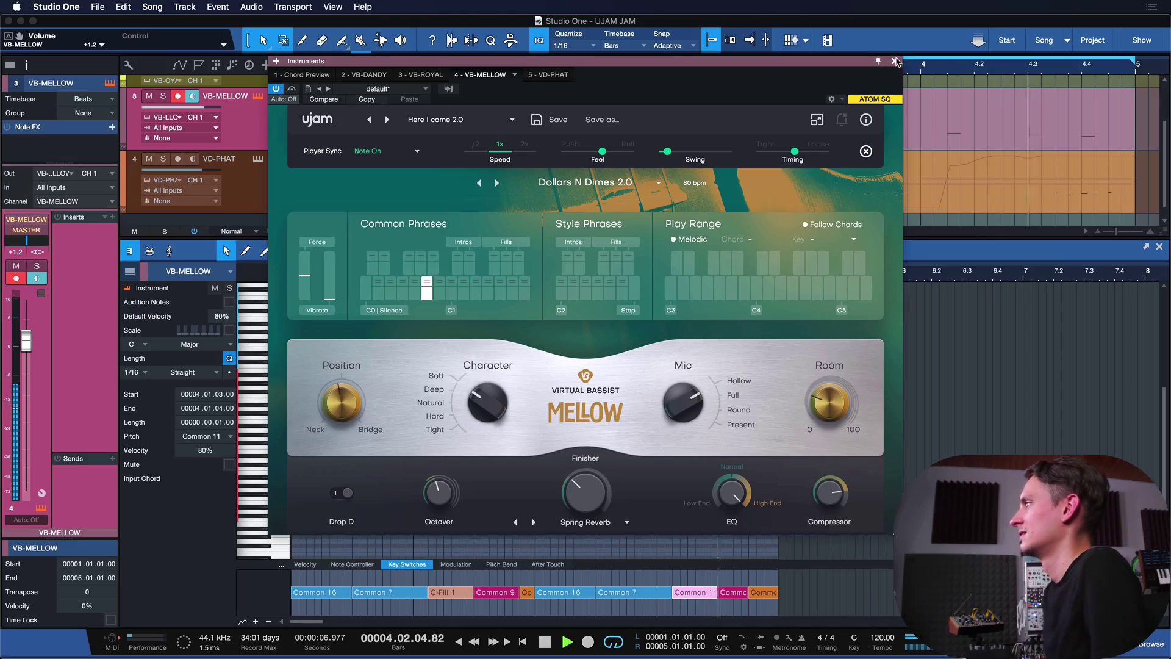
Step: Close the VB-MELLOW instrument, stop playback and insert the Fat Channel effect on its channel
{"action": "left_click", "coordinate": [894, 61]}
{"action": "key", "text": "space"}
{"action": "left_click", "coordinate": [113, 218]}
{"action": "type", "text": "fat"}
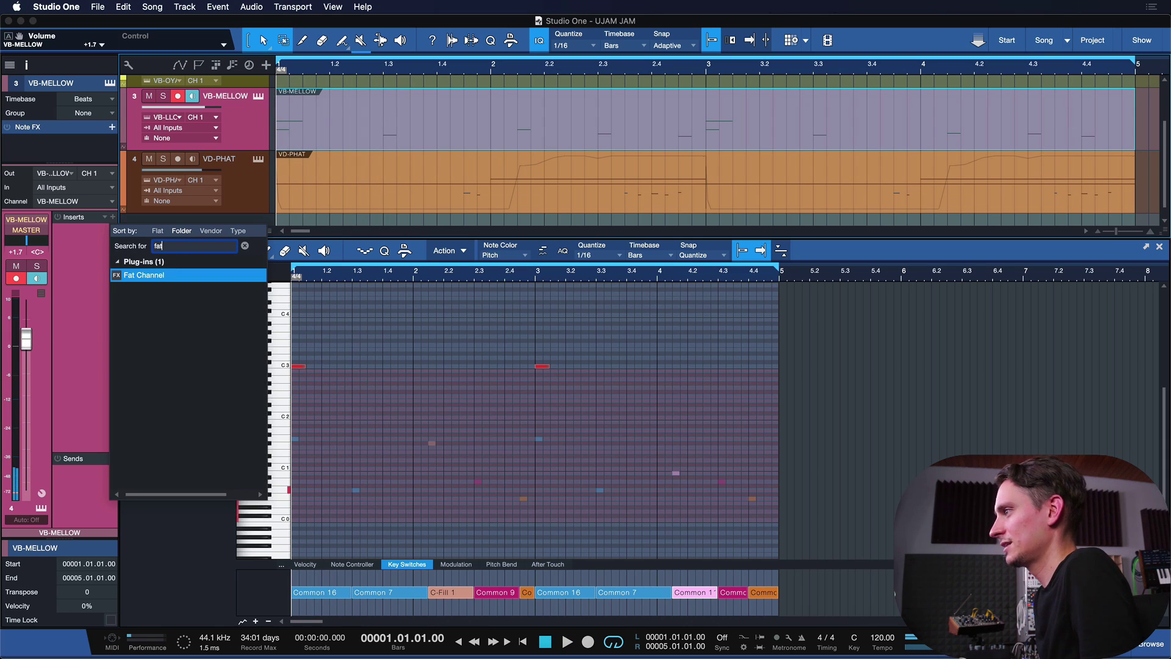
{"action": "key", "text": "Return"}
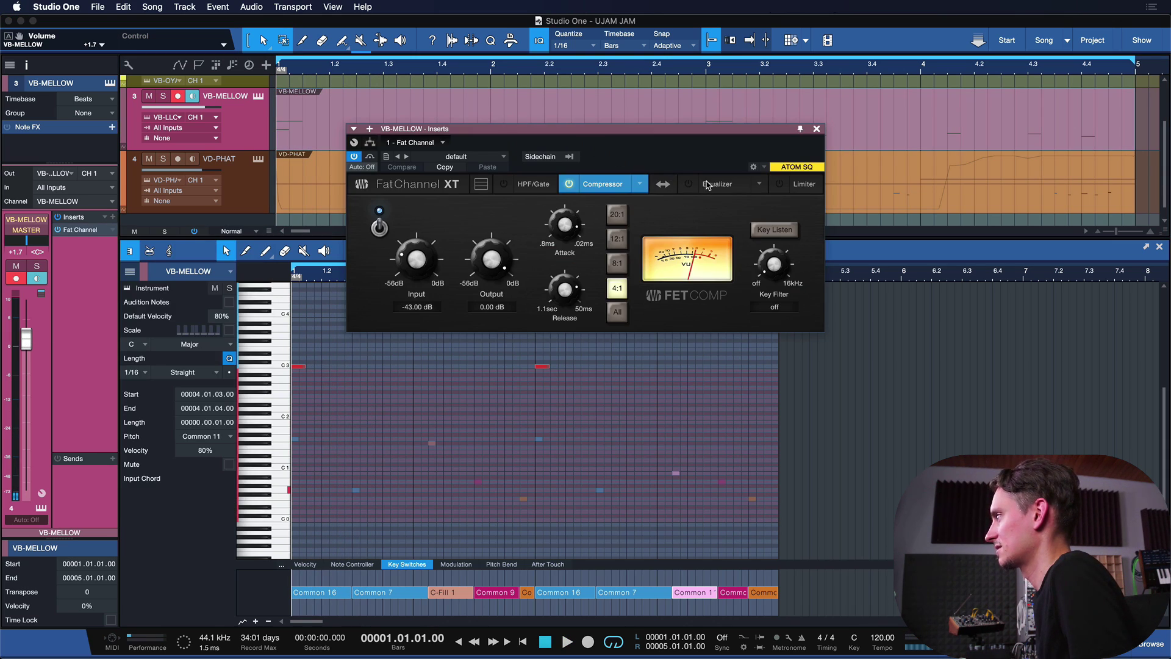
Step: During playback, set the Fat Channel compressor's Input to -32.36 dB, Output to -14.00 dB and Release to 381 ms
{"action": "key", "text": "space"}
{"action": "left_click_drag", "start_coordinate": [421, 255], "coordinate": [422, 248]}
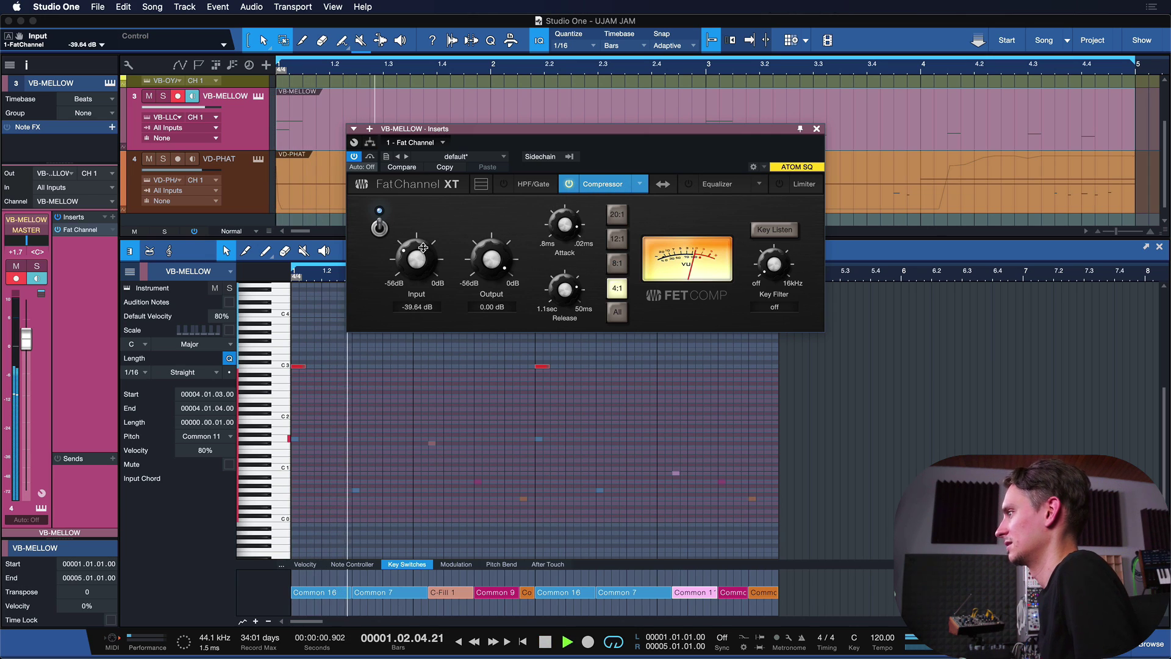
{"action": "left_click_drag", "start_coordinate": [469, 284], "coordinate": [469, 292]}
{"action": "left_click_drag", "start_coordinate": [417, 268], "coordinate": [418, 265]}
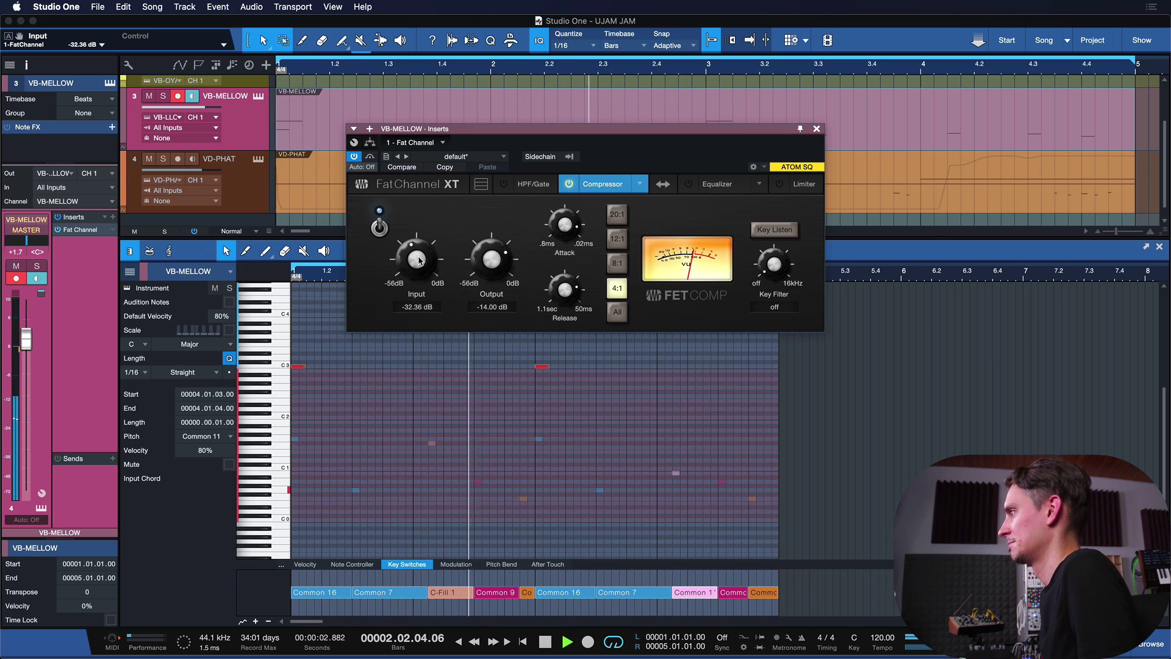
{"action": "left_click_drag", "start_coordinate": [565, 298], "coordinate": [565, 291]}
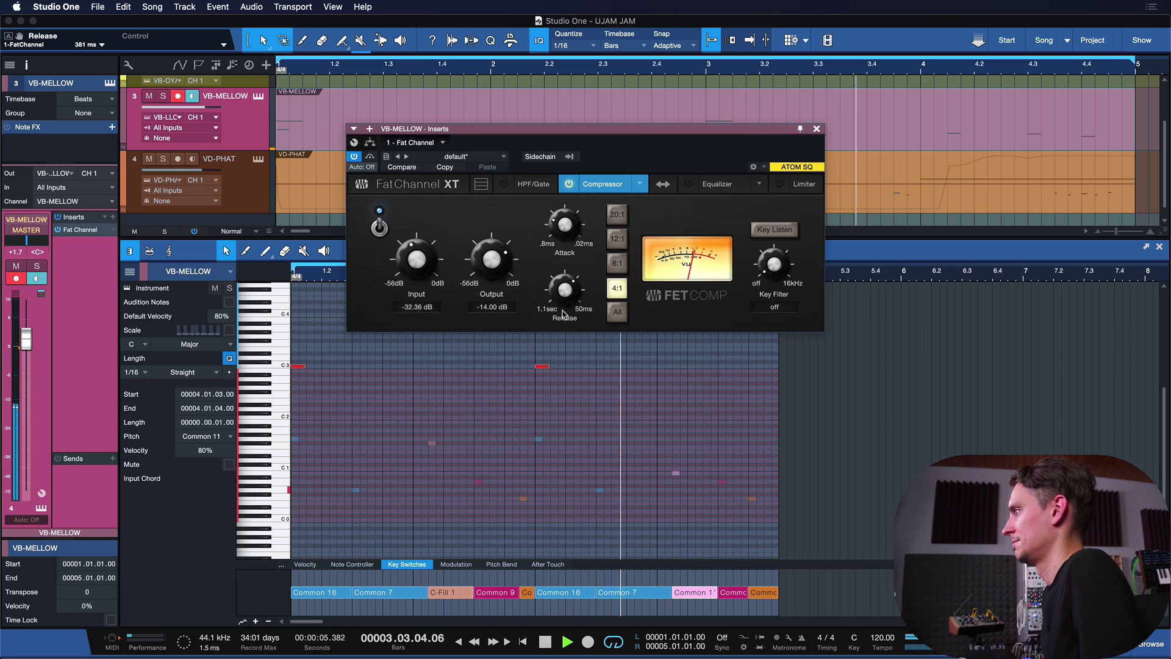
Step: Enable the Fat Channel equalizer and adjust its bands, setting Low Gain to -6.08 dB
{"action": "left_click", "coordinate": [693, 183]}
{"action": "left_click", "coordinate": [695, 235]}
{"action": "left_click_drag", "start_coordinate": [692, 231], "coordinate": [692, 231]}
{"action": "left_click_drag", "start_coordinate": [760, 268], "coordinate": [760, 256]}
{"action": "left_click_drag", "start_coordinate": [587, 270], "coordinate": [588, 255]}
{"action": "left_click_drag", "start_coordinate": [487, 260], "coordinate": [491, 273]}
{"action": "left_click", "coordinate": [816, 128]}
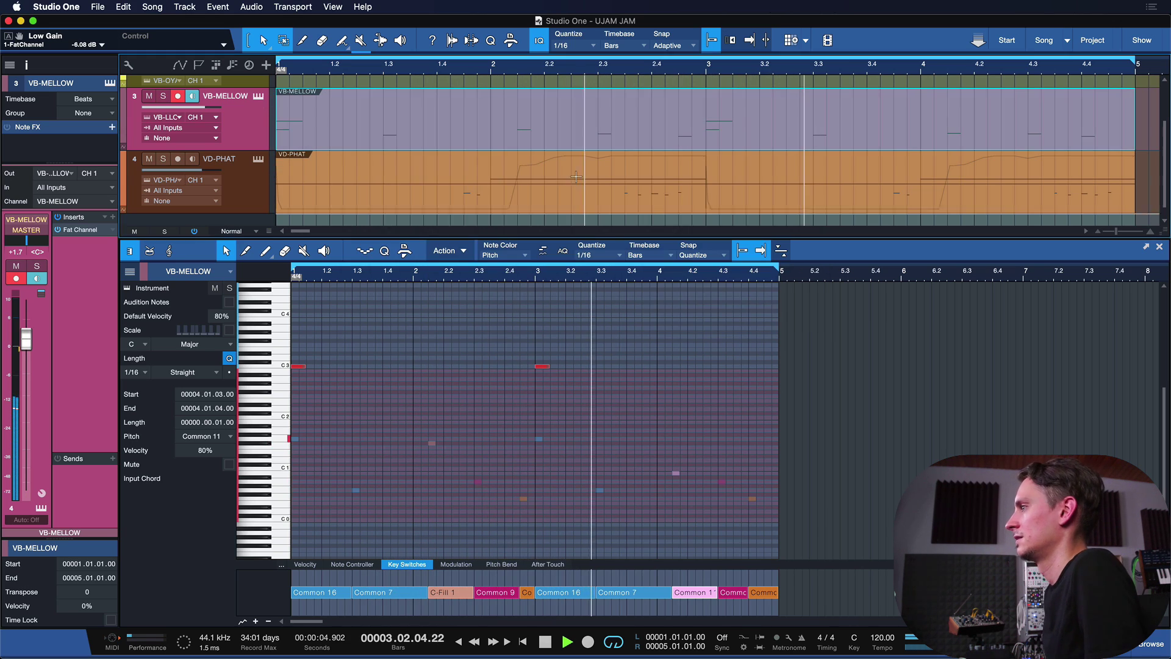
Step: Raise the VB-MELLOW channel volume to +3.3 dB and reduce the arrangement's track height to Small
{"action": "left_click_drag", "start_coordinate": [26, 339], "coordinate": [26, 345]}
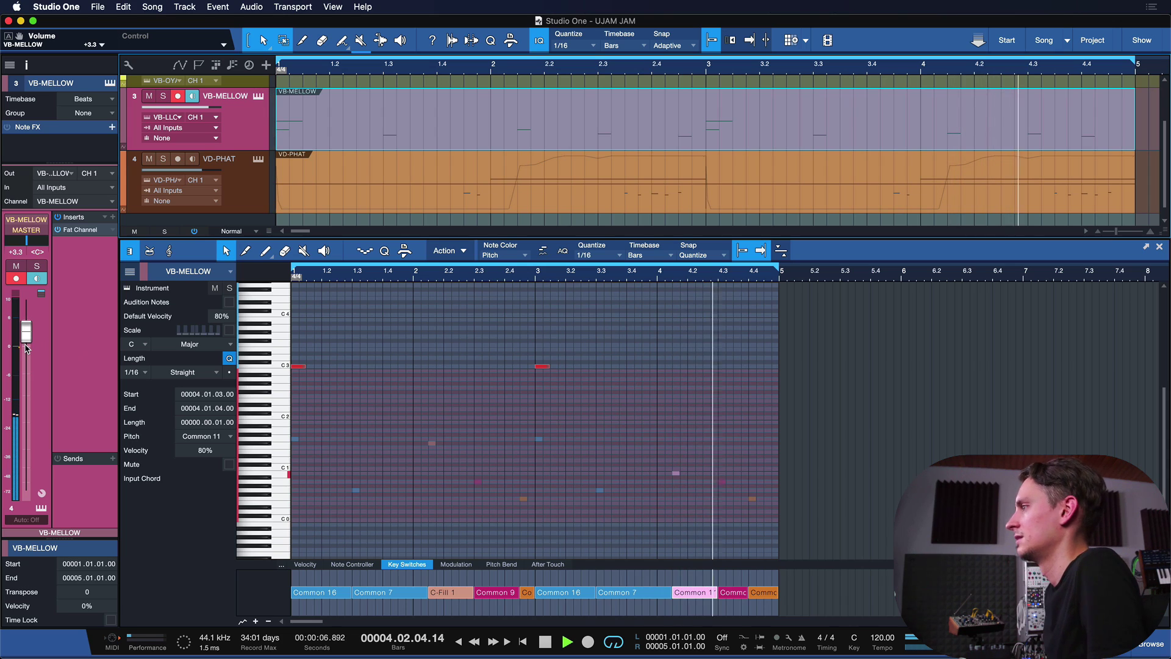
{"action": "key", "text": "shift+w"}
{"action": "key", "text": "shift+w"}
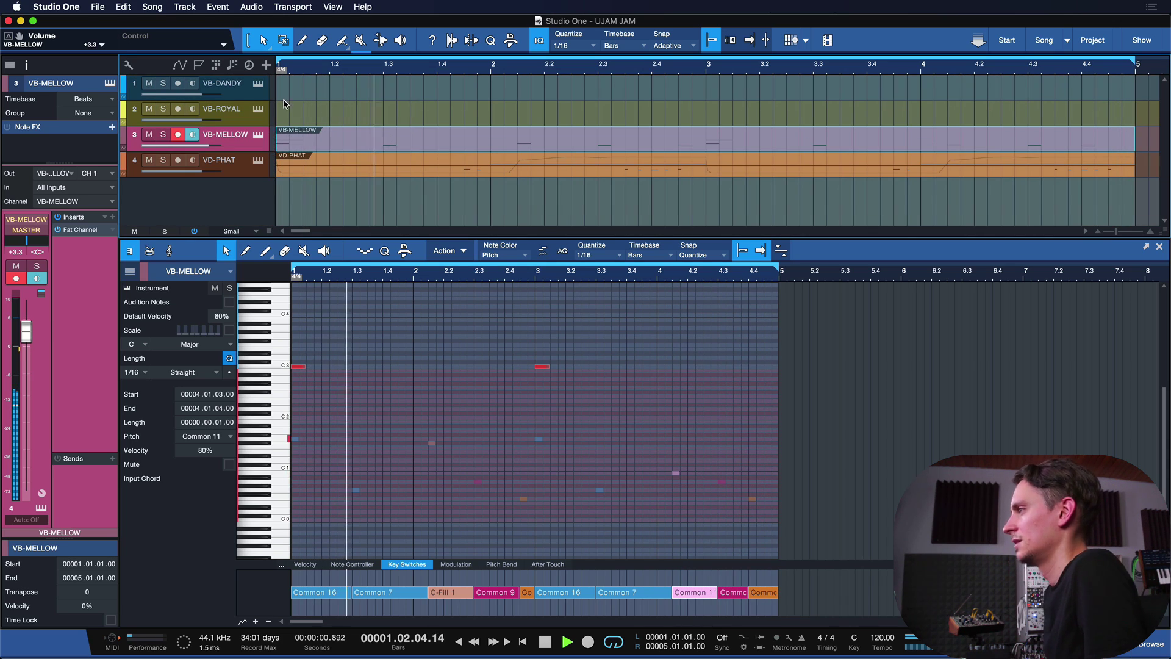
Step: Show the chord track and fill all four bars with C chords, one per bar
{"action": "left_click", "coordinate": [234, 65]}
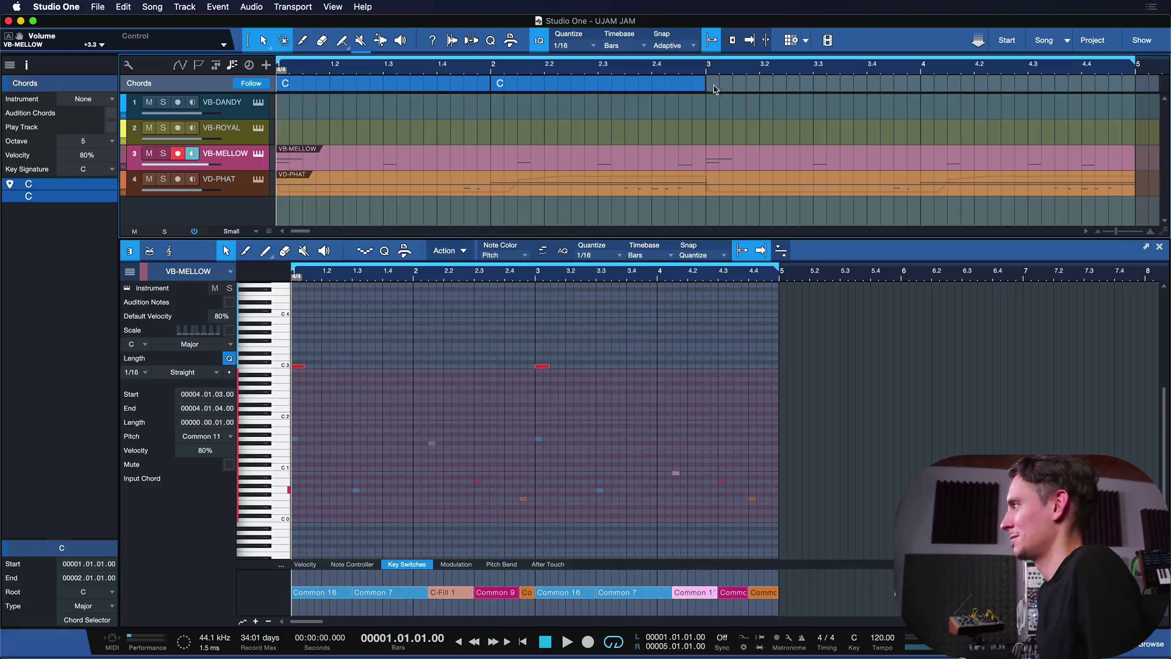
{"action": "left_click", "coordinate": [260, 77]}
{"action": "key", "text": "d"}
Step: Change the first bar's chord to Cm
{"action": "left_click", "coordinate": [399, 91]}
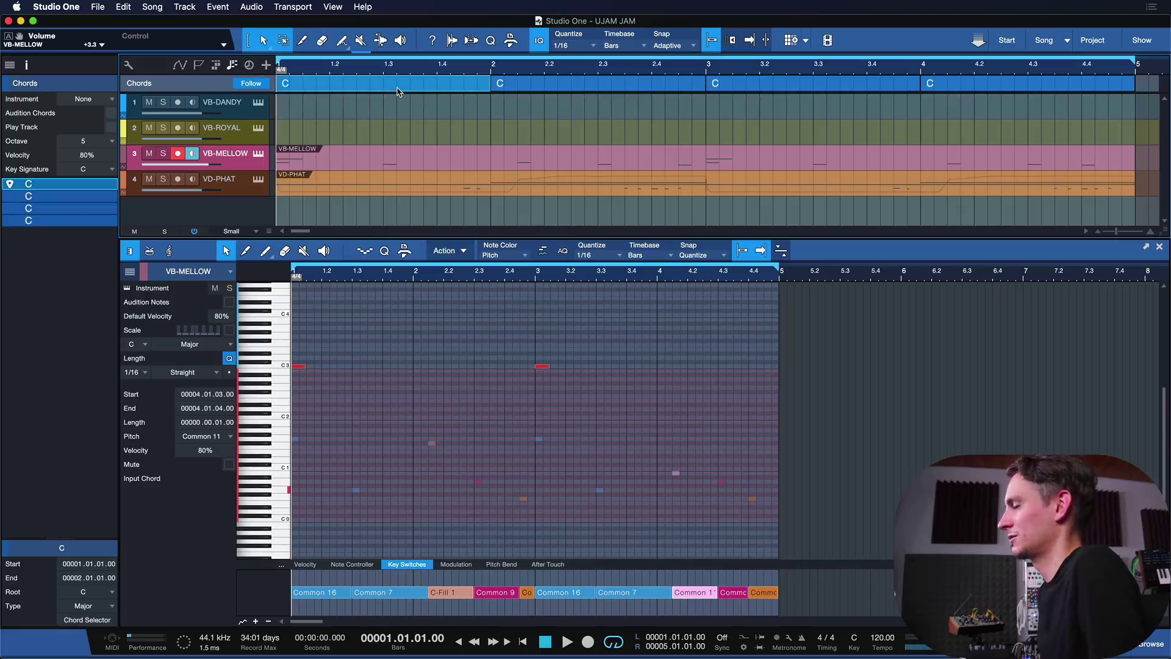
{"action": "right_click", "coordinate": [396, 90]}
{"action": "left_click", "coordinate": [420, 93]}
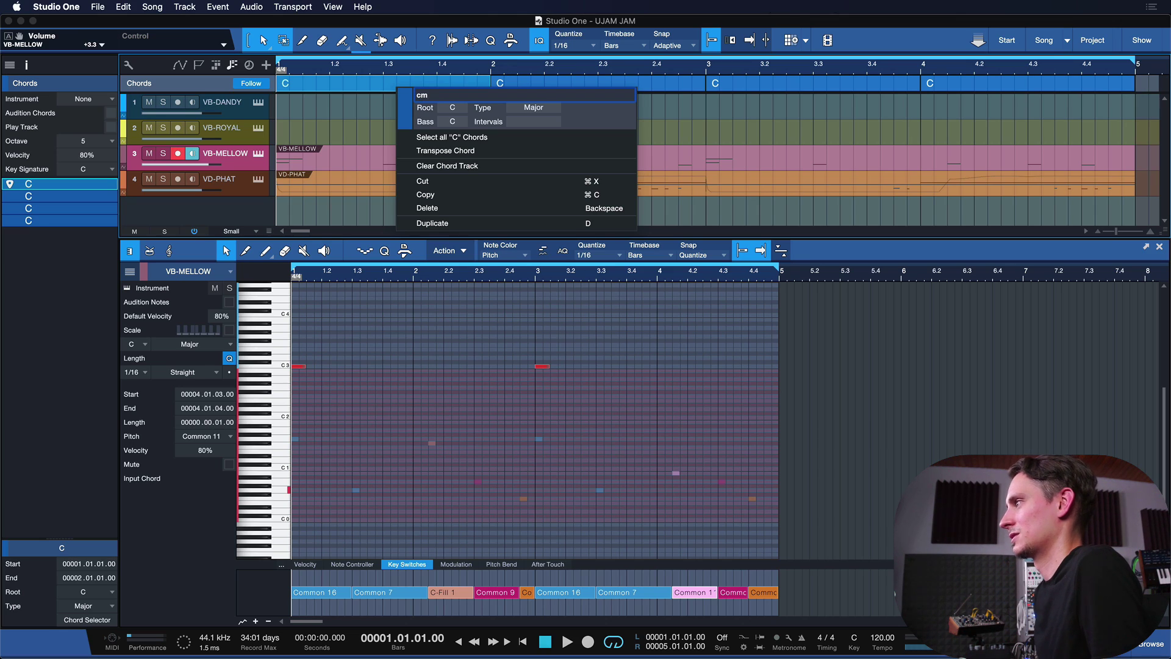
{"action": "key", "text": "Return"}
Step: Use the Chord Selector to change the second bar's chord to A♭m
{"action": "left_click", "coordinate": [356, 85]}
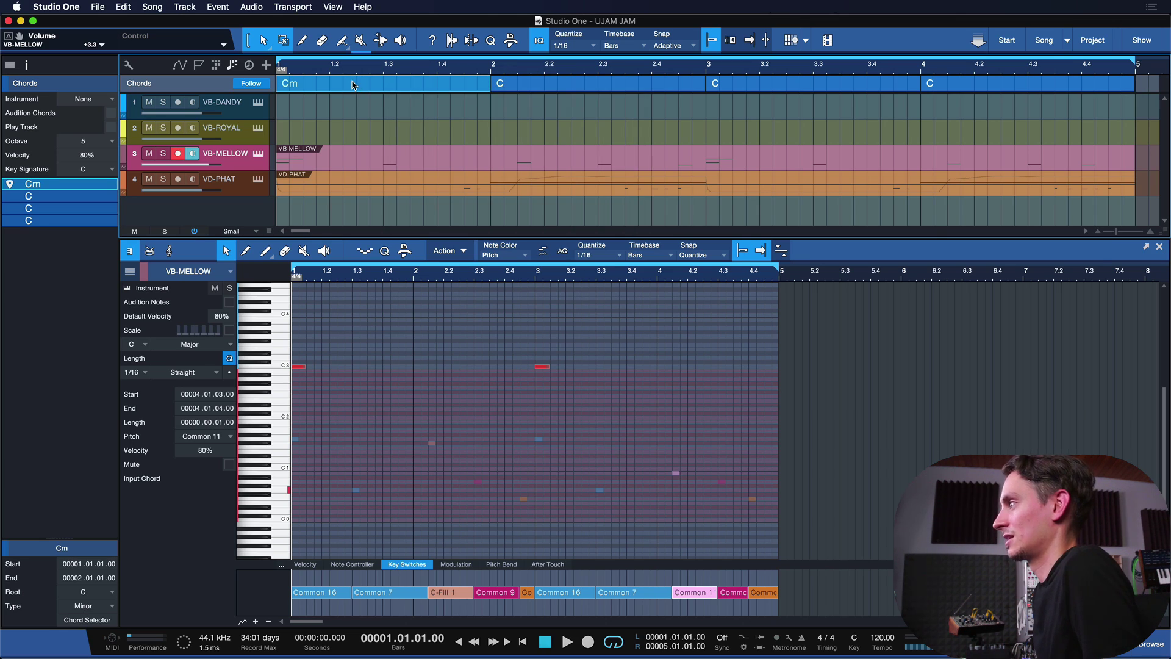
{"action": "double_click", "coordinate": [355, 84]}
{"action": "left_click", "coordinate": [765, 180]}
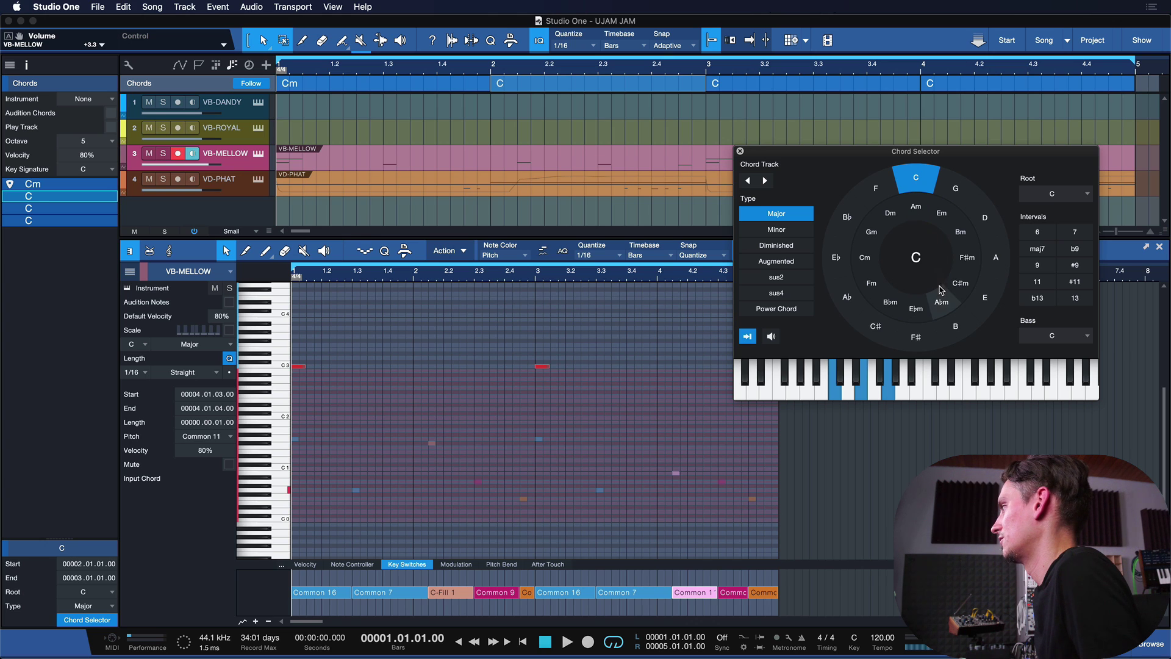
{"action": "left_click", "coordinate": [942, 302]}
Step: Change the third bar's chord to G and the fourth bar's chord to E♭m
{"action": "left_click", "coordinate": [732, 90]}
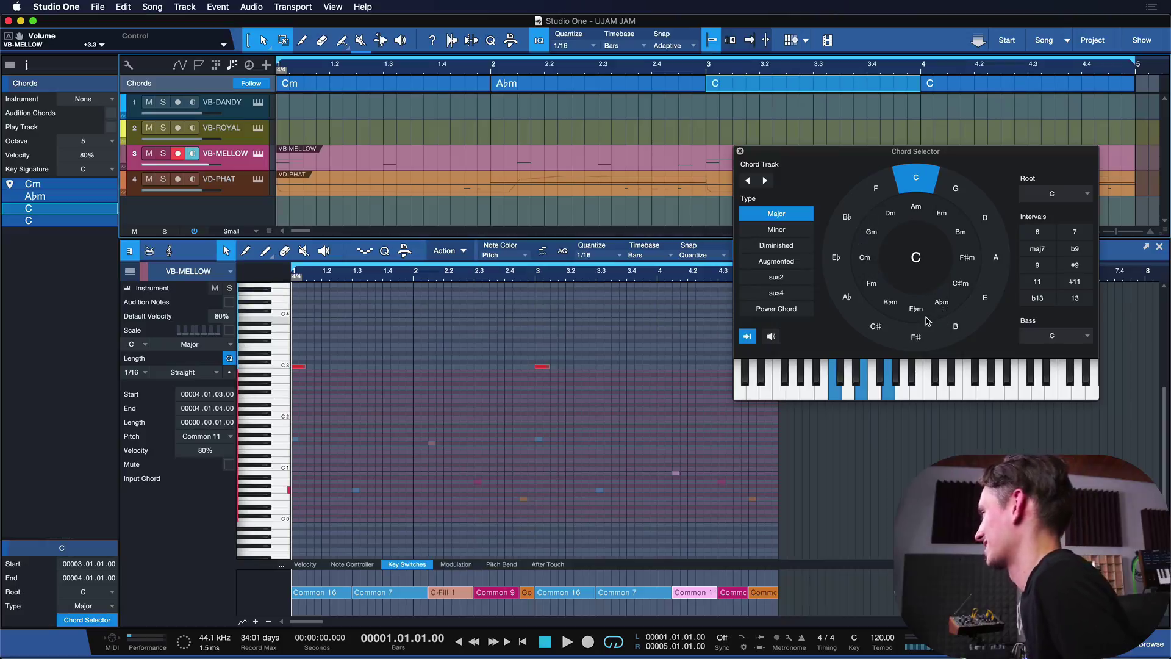
{"action": "left_click", "coordinate": [955, 187]}
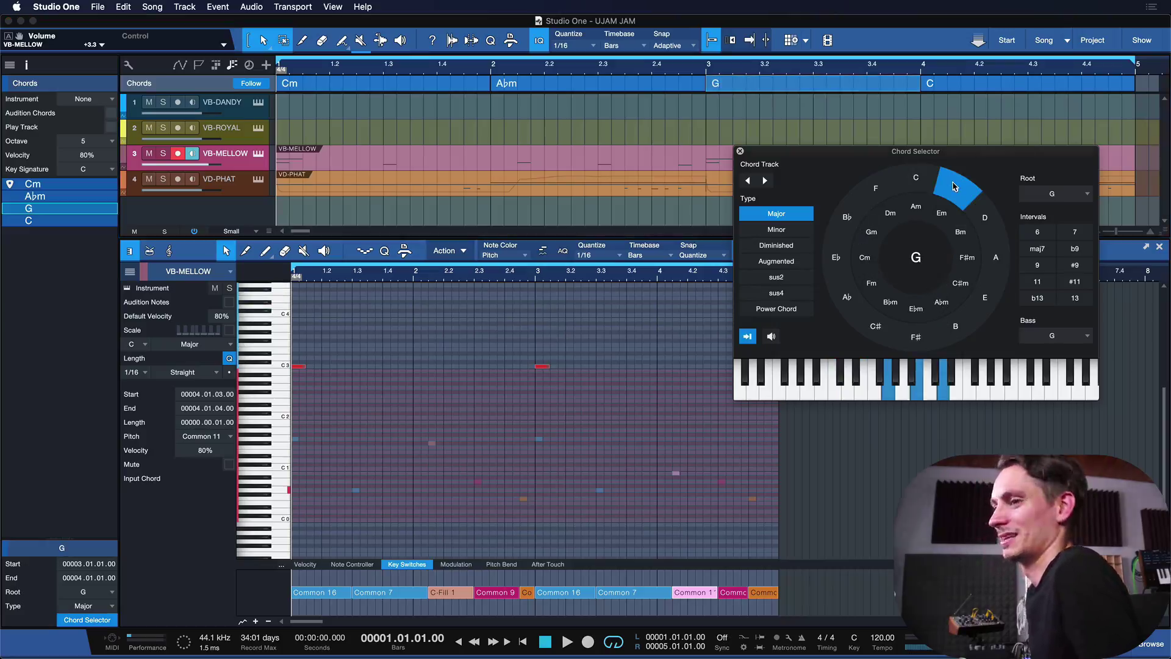
{"action": "left_click", "coordinate": [954, 85]}
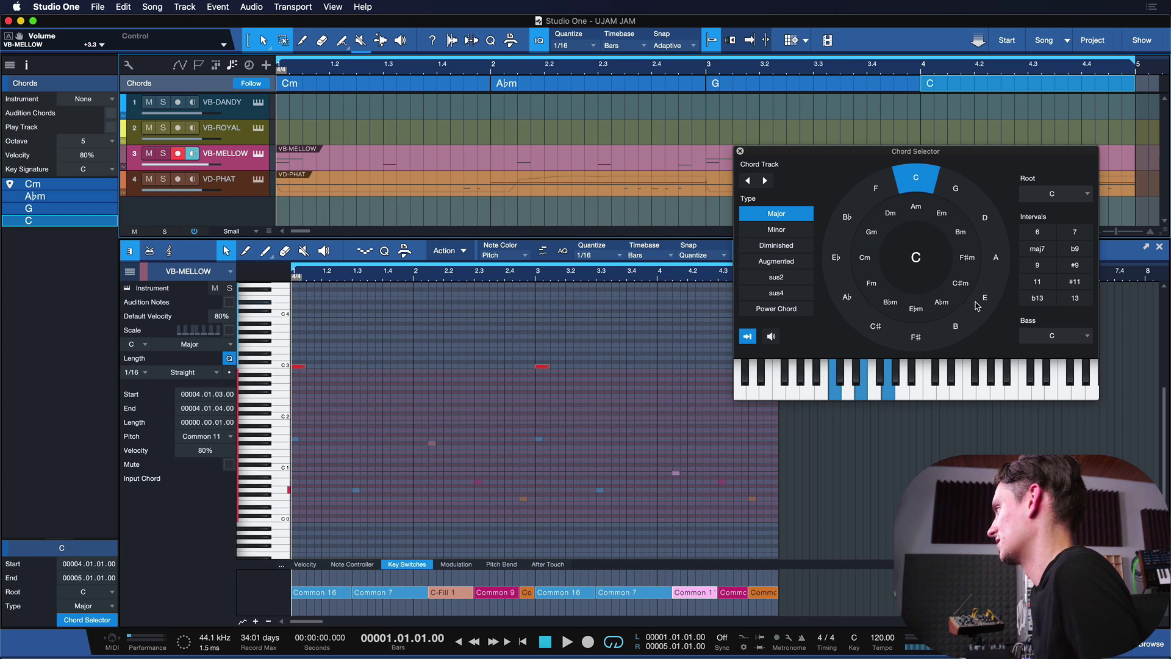
{"action": "left_click", "coordinate": [914, 307]}
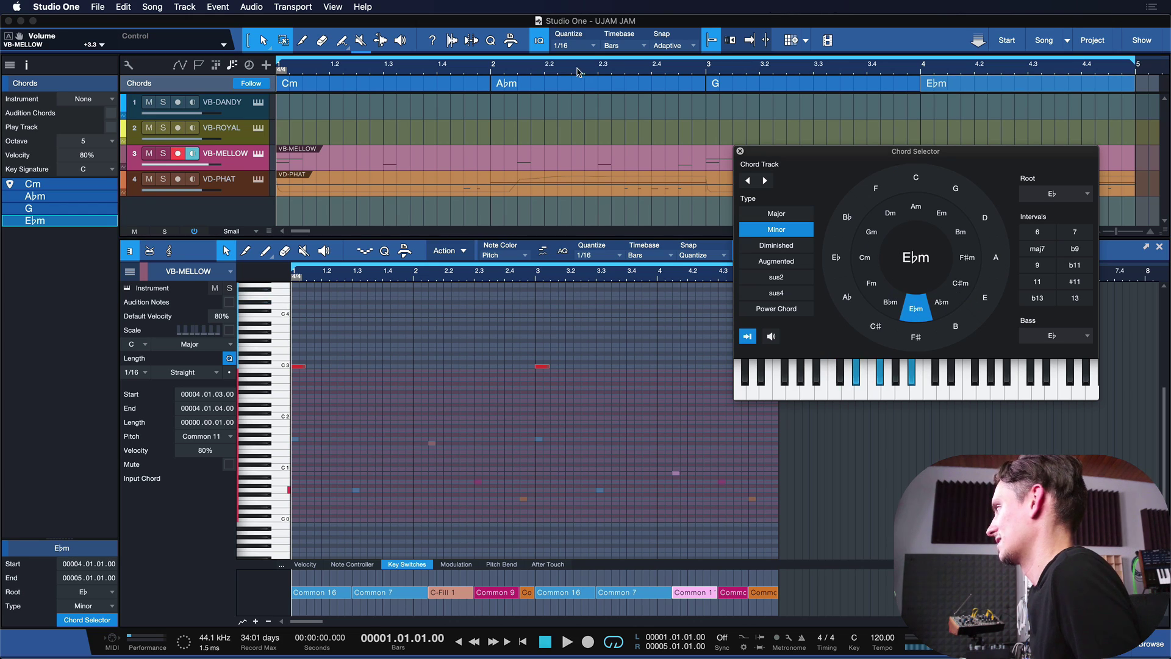
Step: Play the chord progression from the start and open the VB-MELLOW instrument to watch how it follows the chords
{"action": "left_click", "coordinate": [431, 87]}
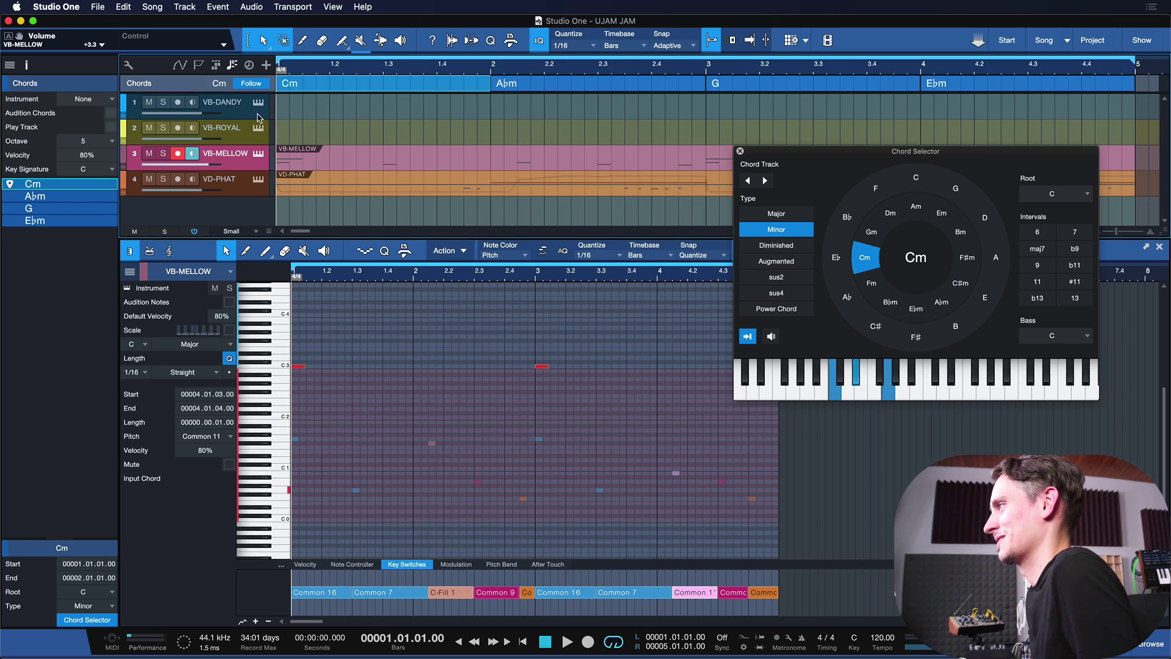
{"action": "key", "text": "space"}
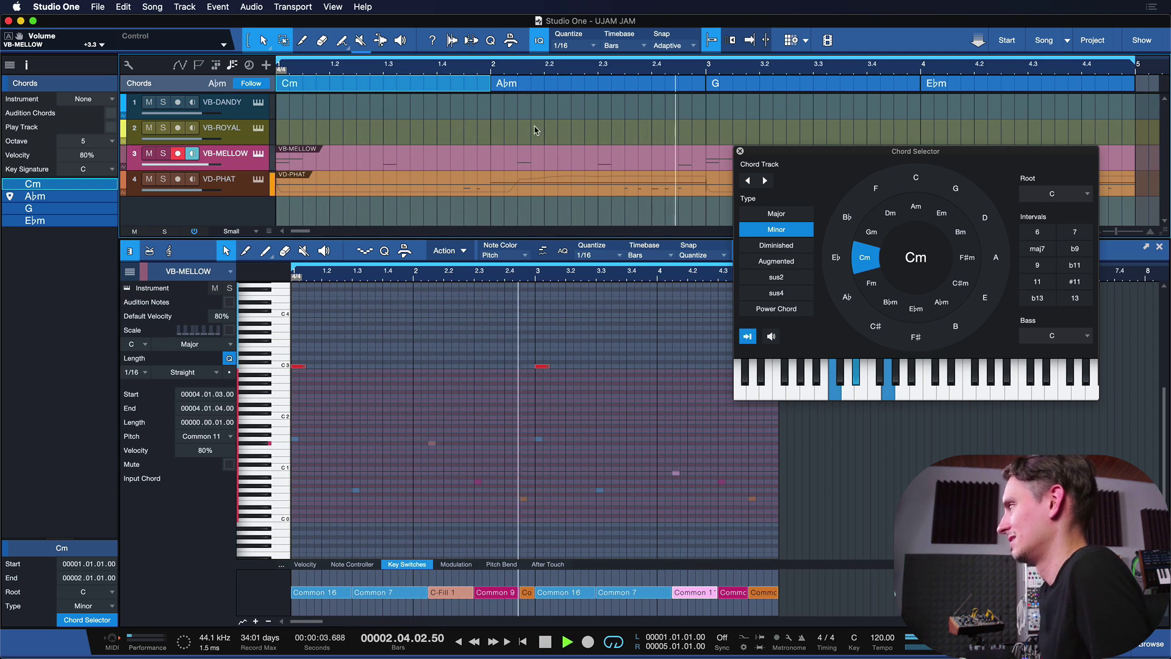
{"action": "left_click", "coordinate": [739, 151]}
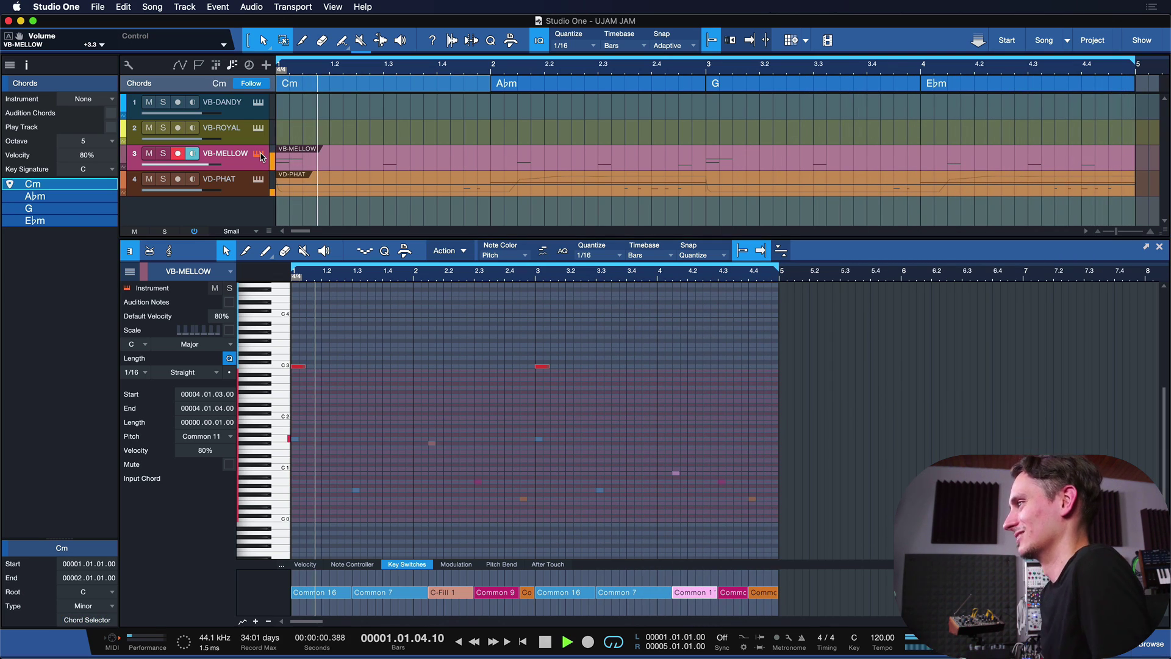
{"action": "left_click", "coordinate": [258, 153]}
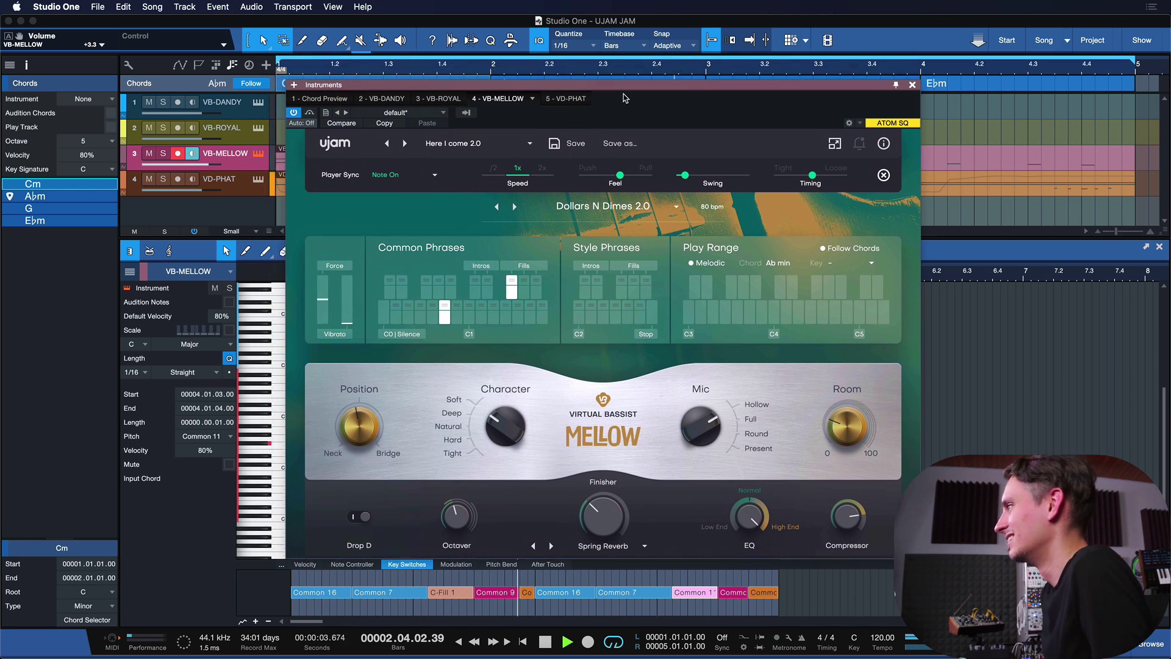